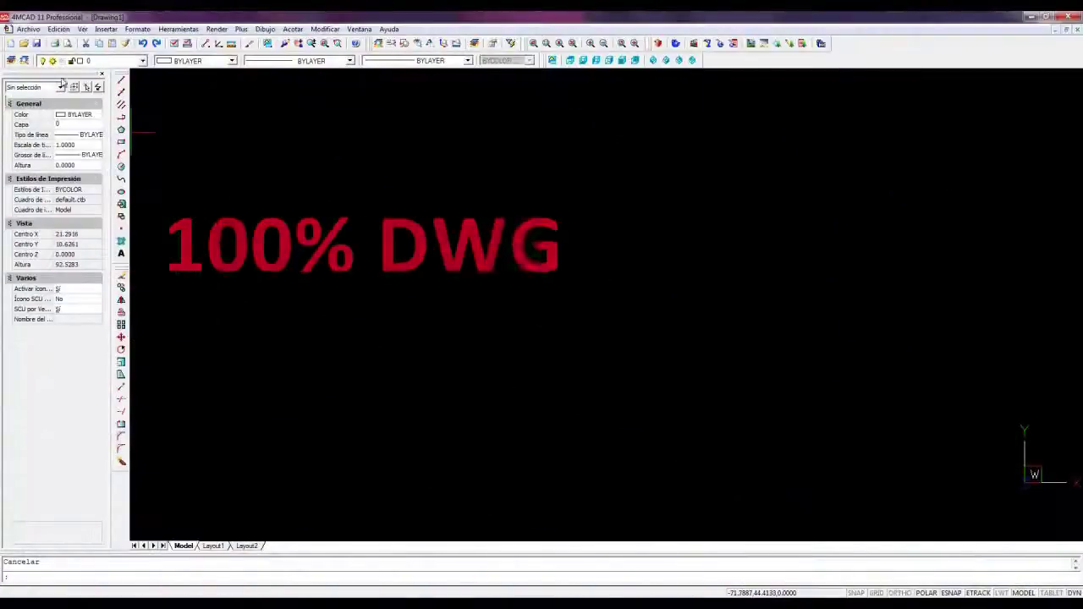
Step: Open the recent COPRO_cellules15.dwg drawing and switch to the A-2 layout sheet
click(19, 31)
click(72, 202)
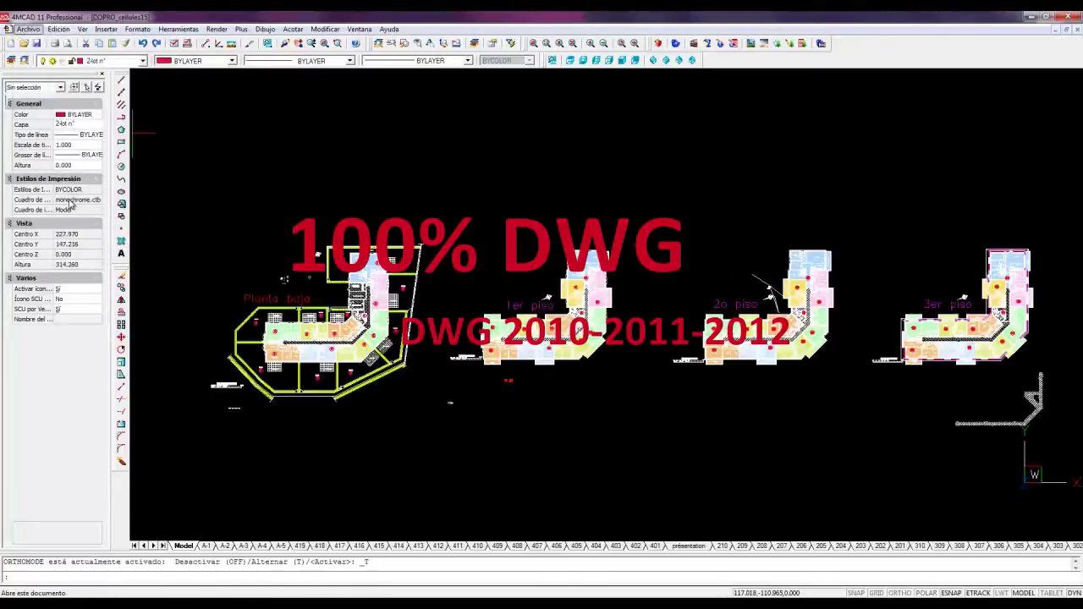
drag(372, 364, 257, 414)
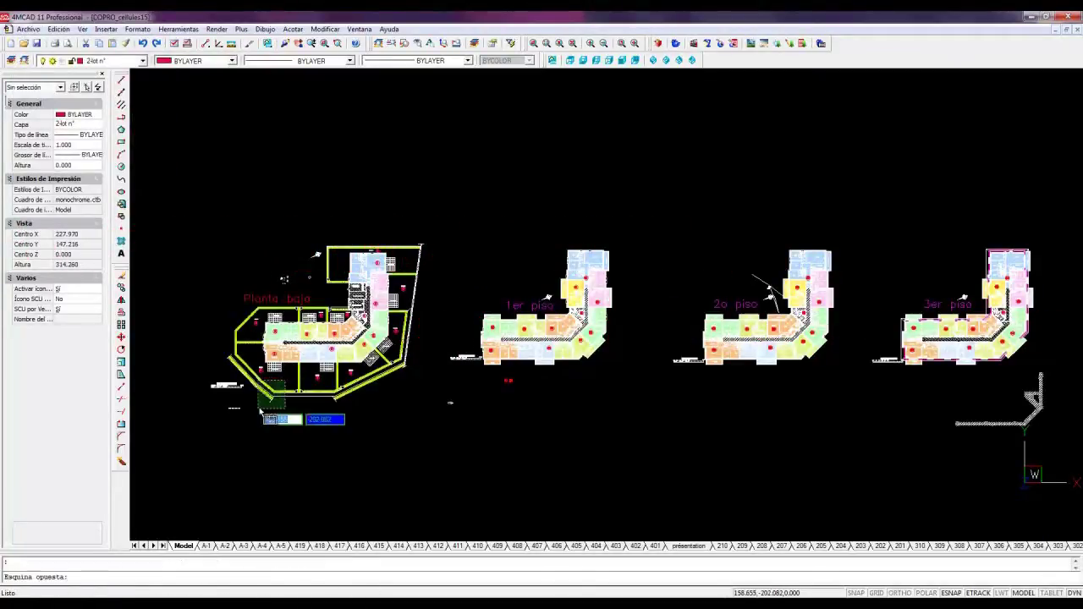
key(Escape)
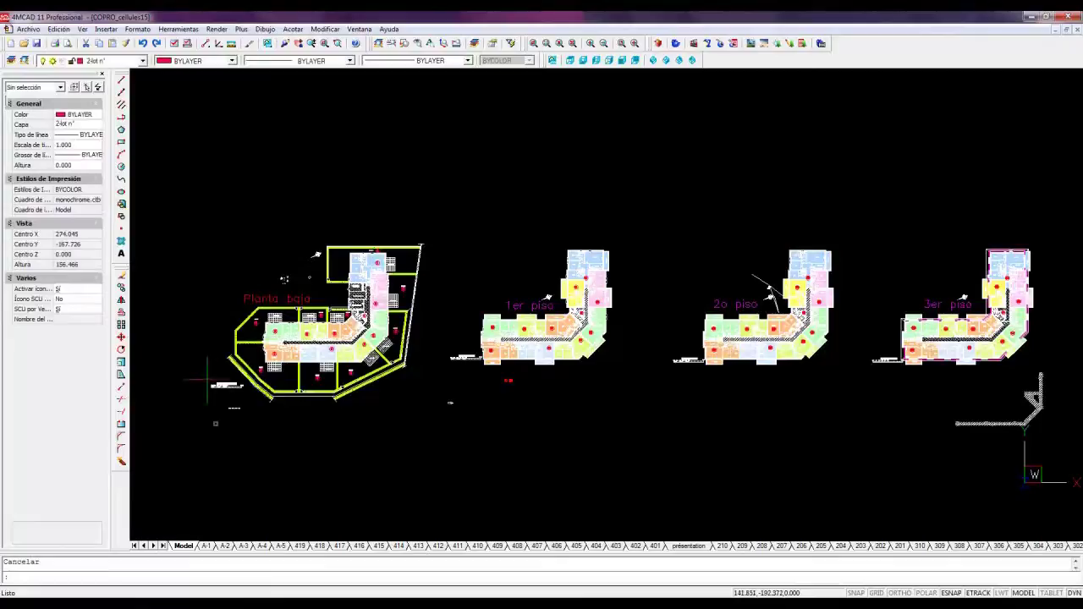
click(226, 545)
Step: Browse the A-3 and A-5 sheets, then switch to the 310 apartment layout
click(243, 546)
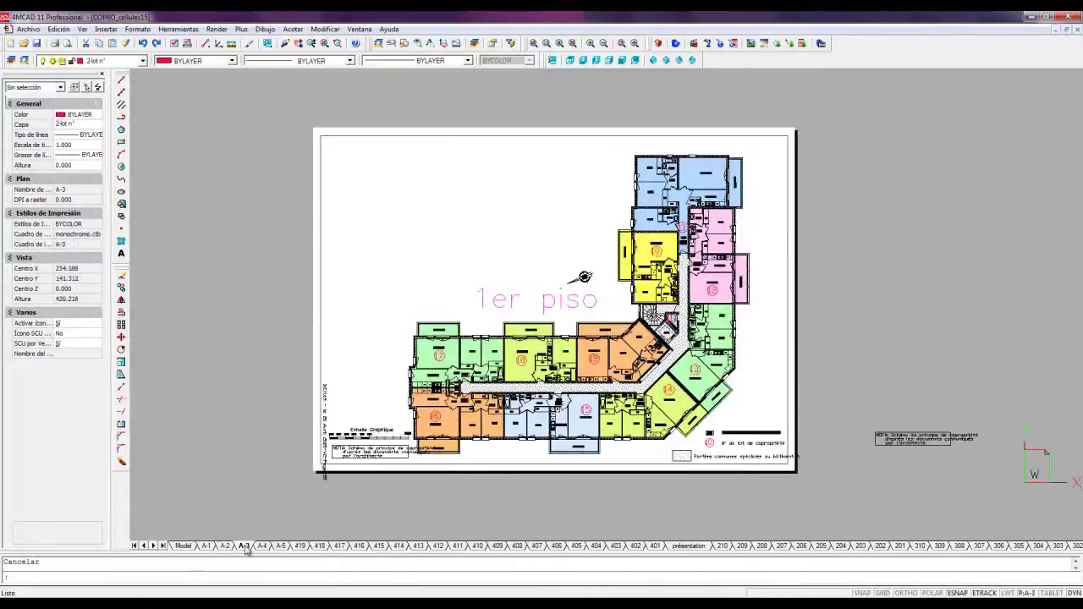
click(281, 546)
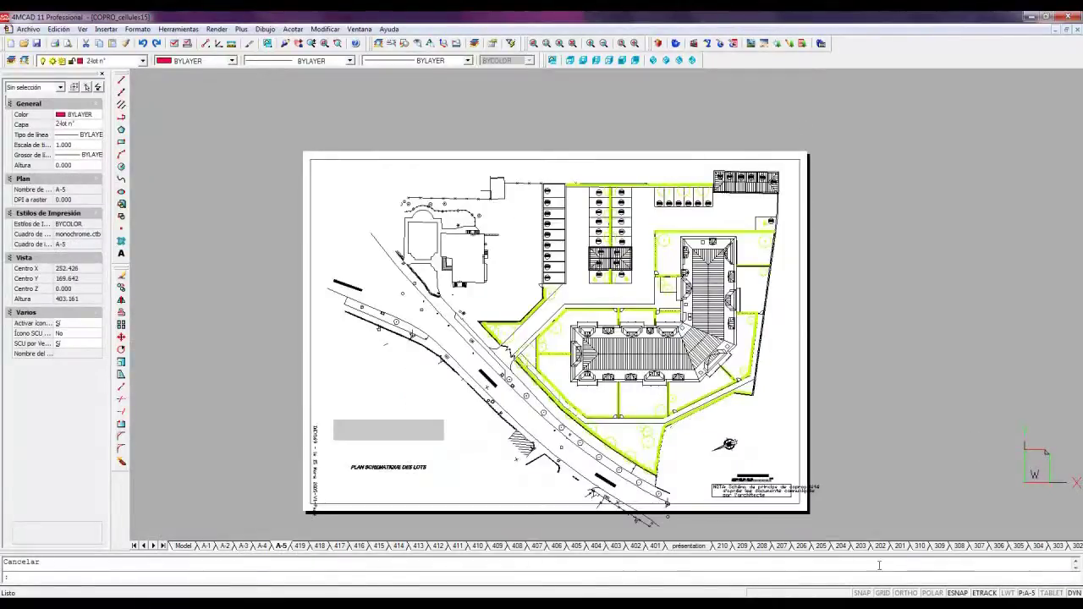
click(920, 546)
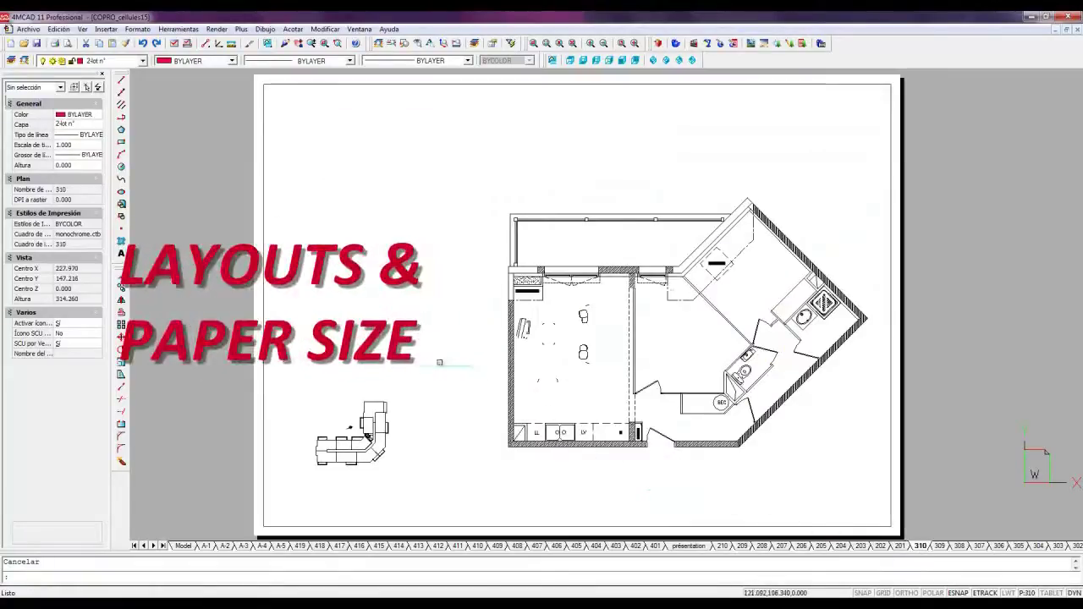
Step: In the 310 print settings, select the icad.ctb print style table and review its colour entries
click(28, 29)
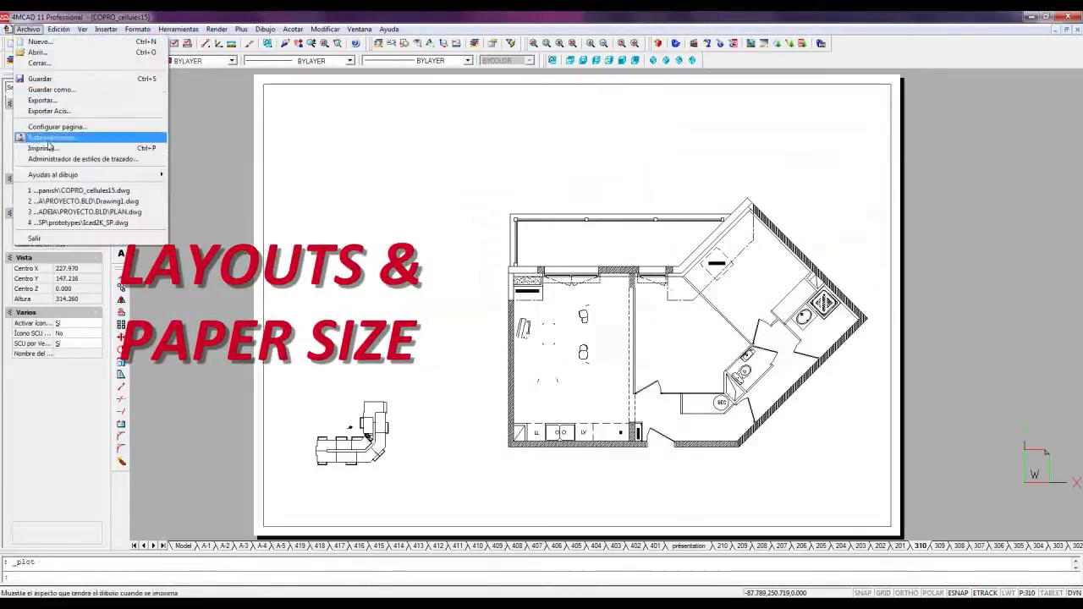
click(51, 137)
click(667, 136)
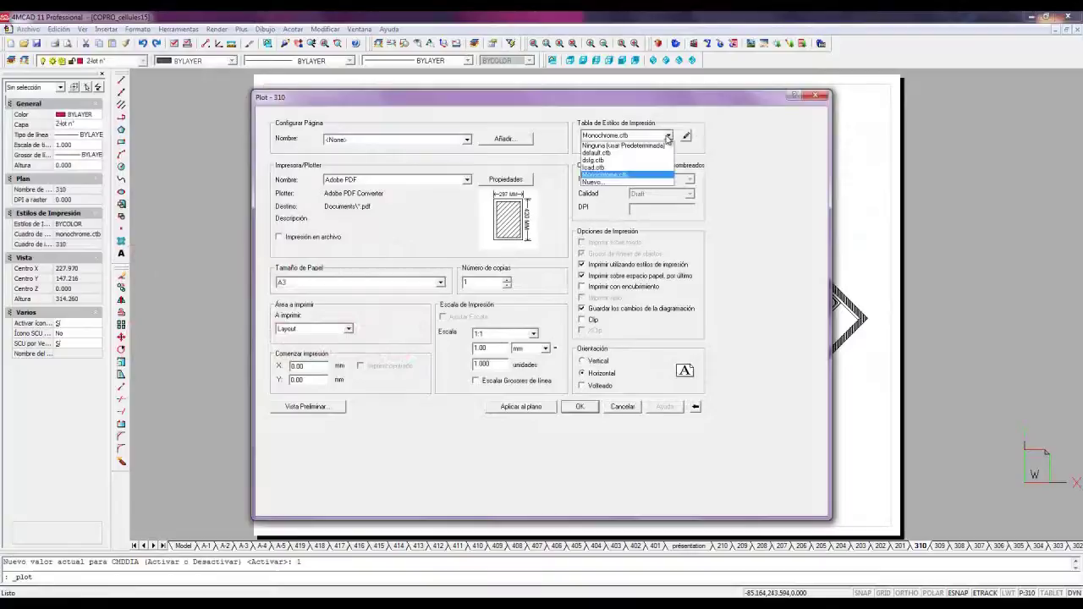
click(634, 172)
click(685, 136)
drag(440, 248, 447, 292)
click(604, 433)
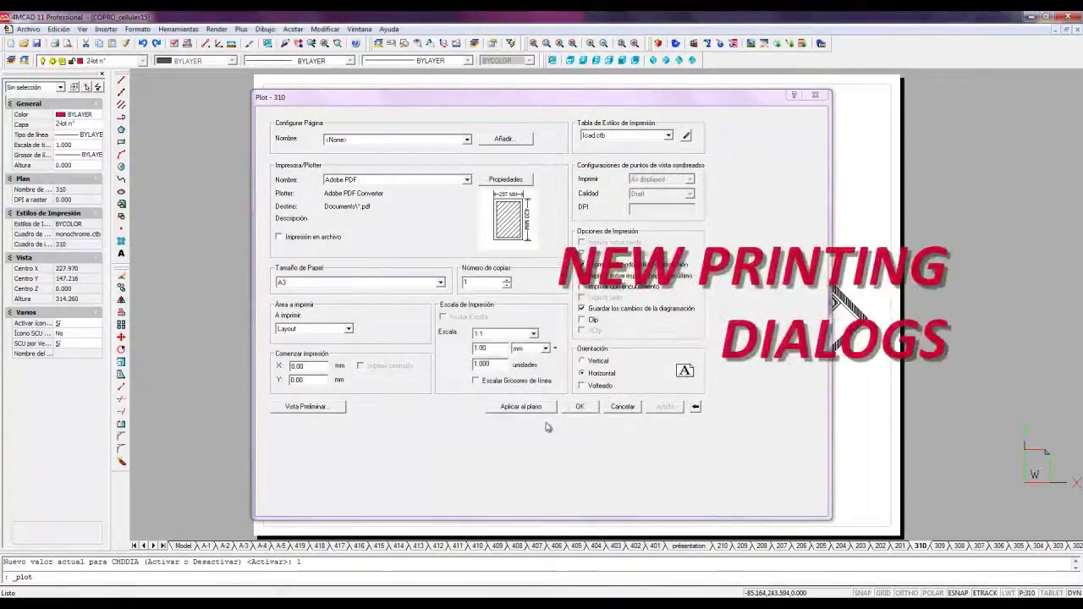
Step: Preview the printed 310 sheet, then close the preview and print settings
click(333, 407)
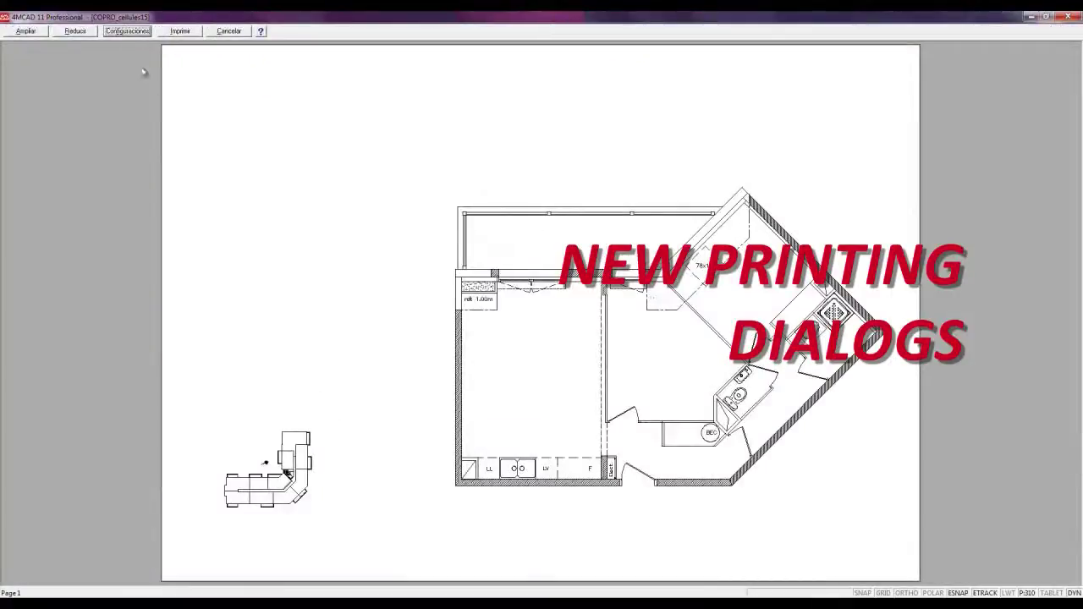
click(131, 35)
click(815, 100)
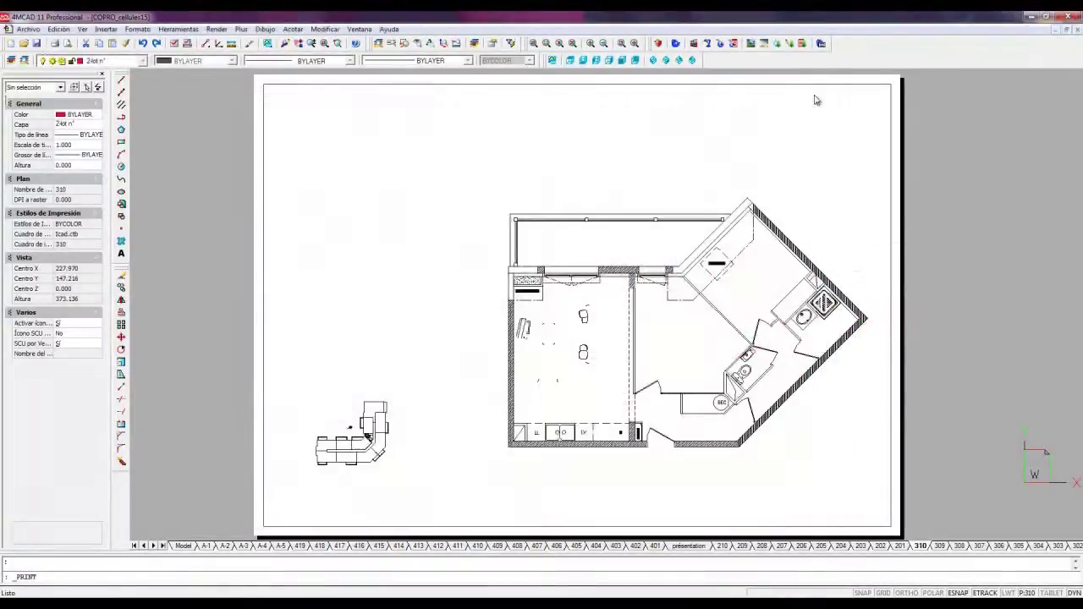
Step: Preview the A-5 site-plan print, close the print settings, and return to the Model tab
click(281, 545)
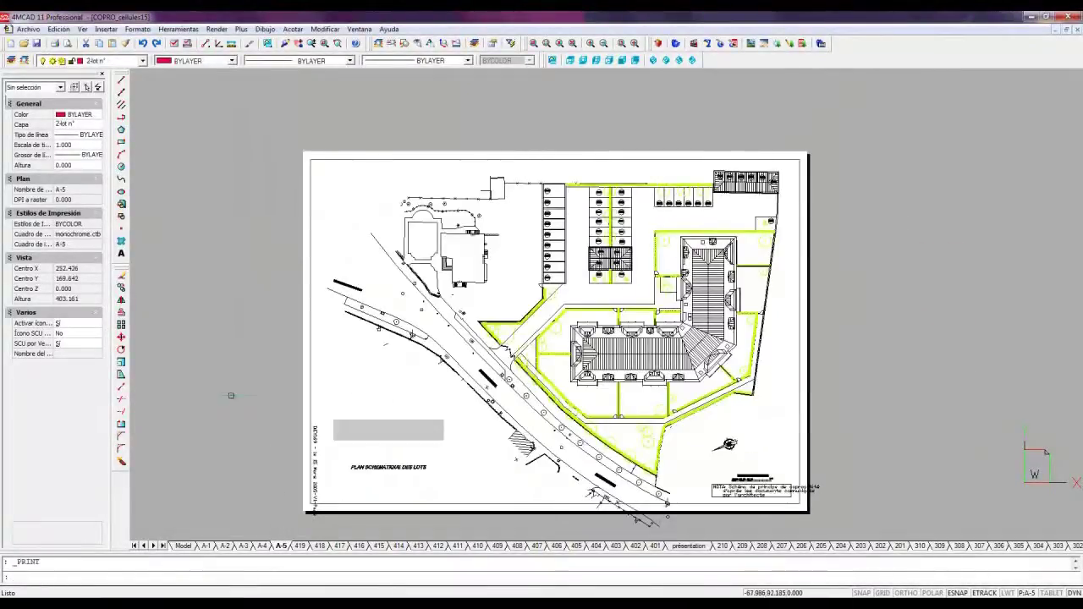
click(28, 29)
click(62, 148)
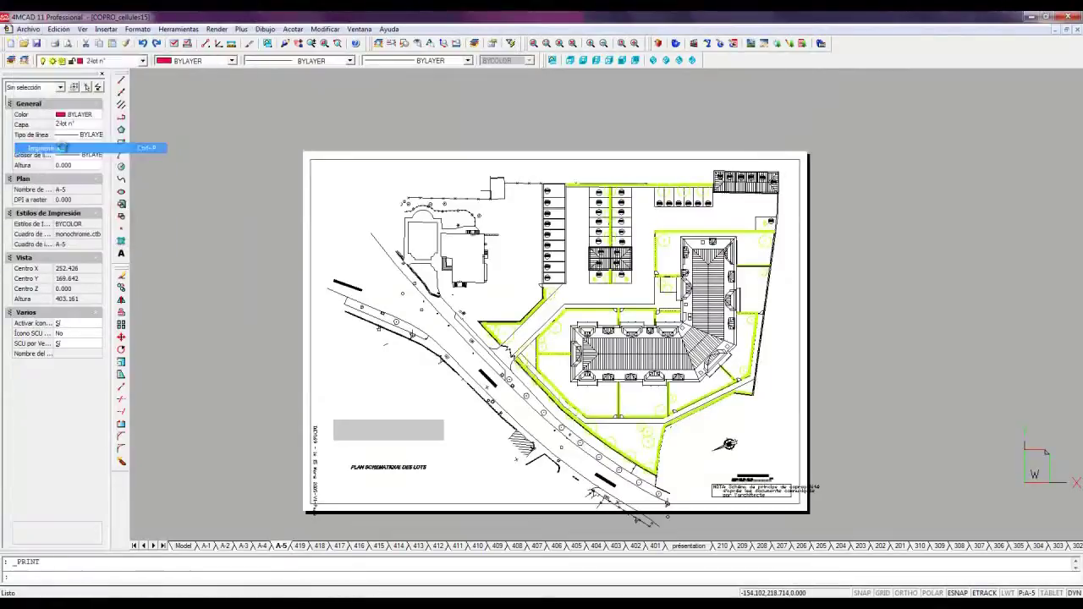
click(288, 285)
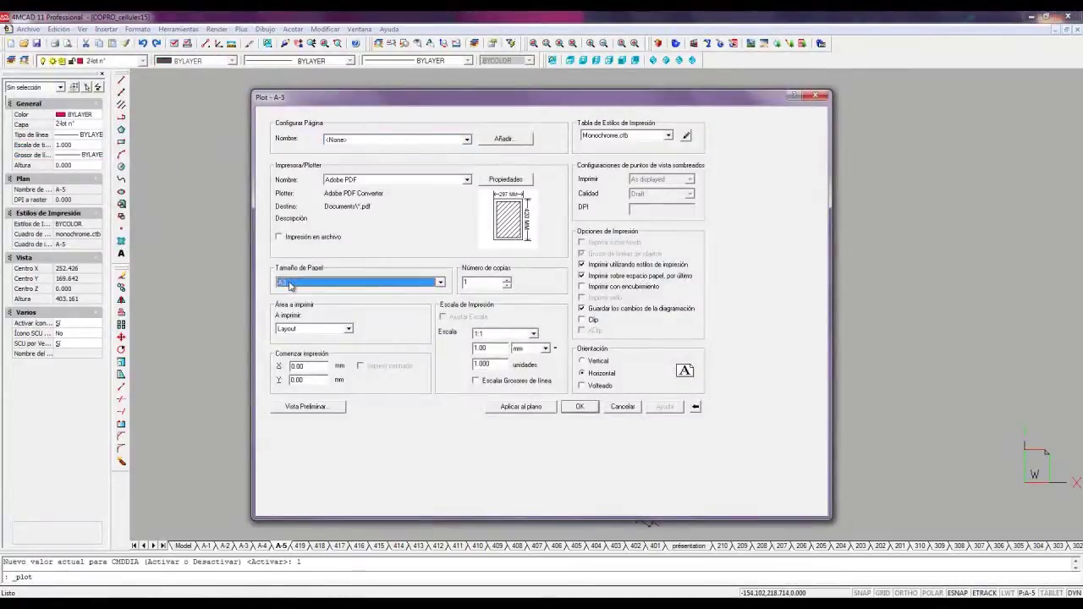
click(305, 406)
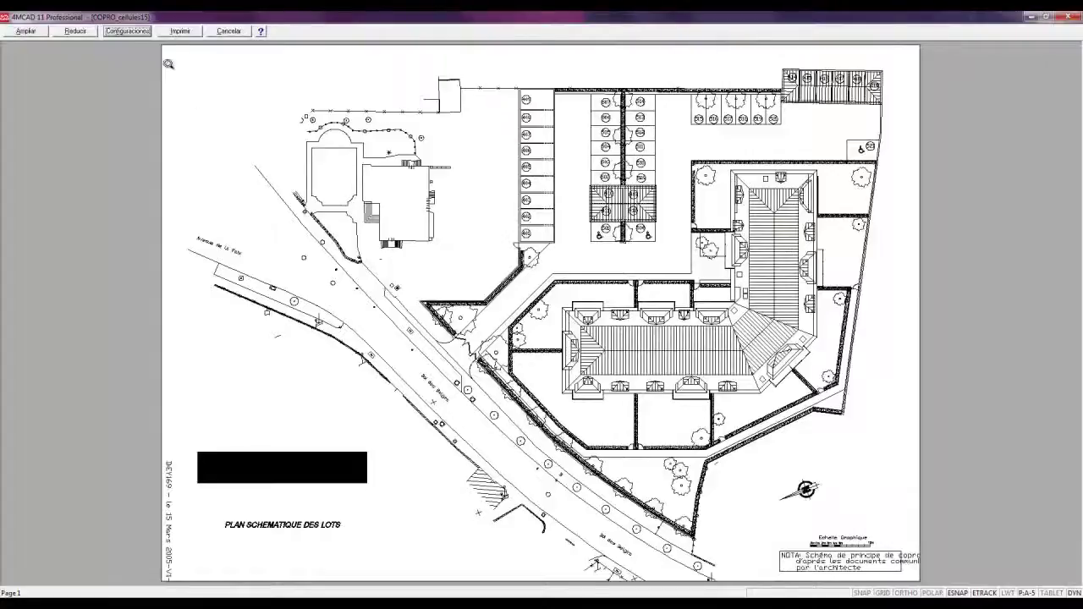
click(138, 32)
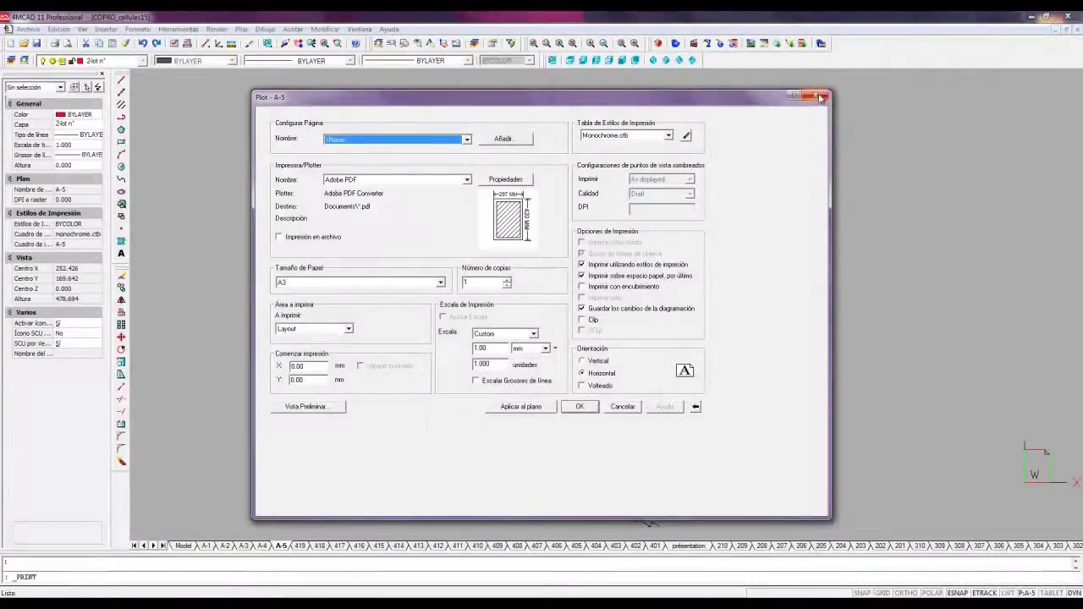
click(816, 95)
click(184, 546)
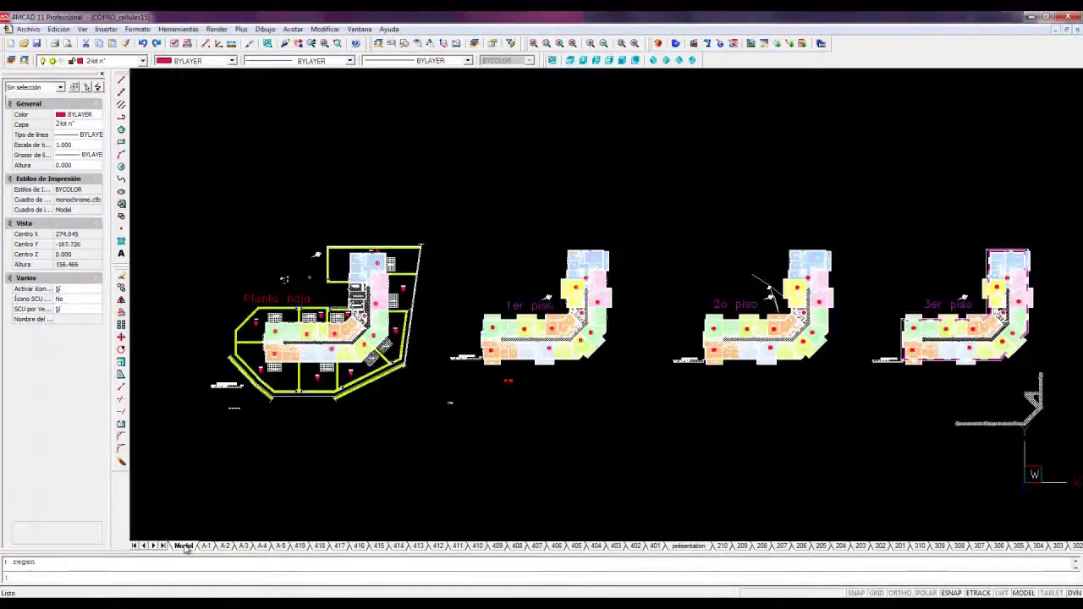
Step: Close COPRO_cellules15 without saving, open the recent PLAN.dwg, and start a zoom window
click(1077, 29)
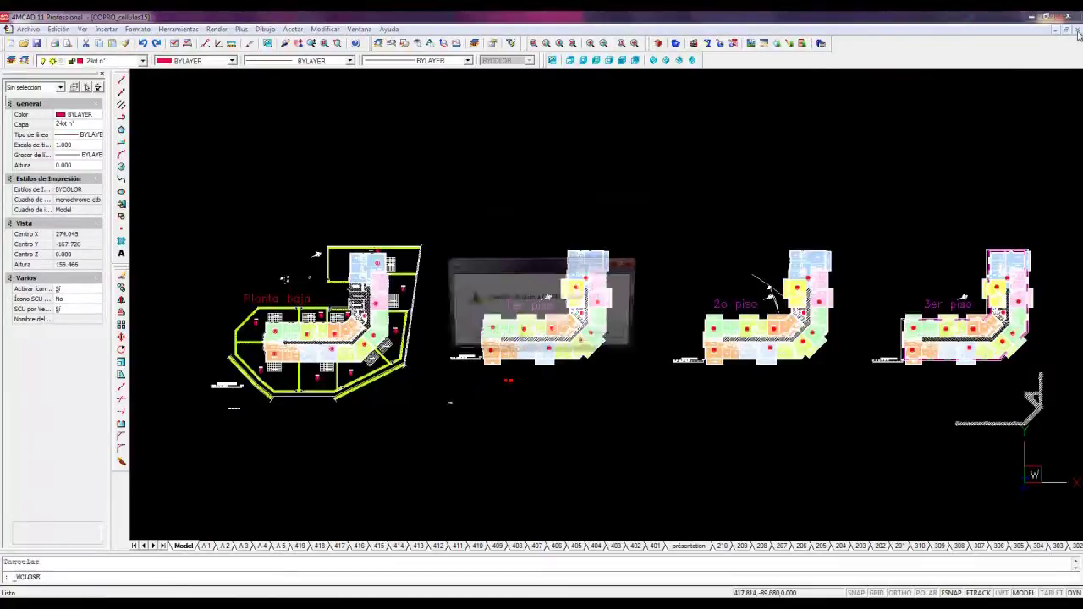
click(550, 335)
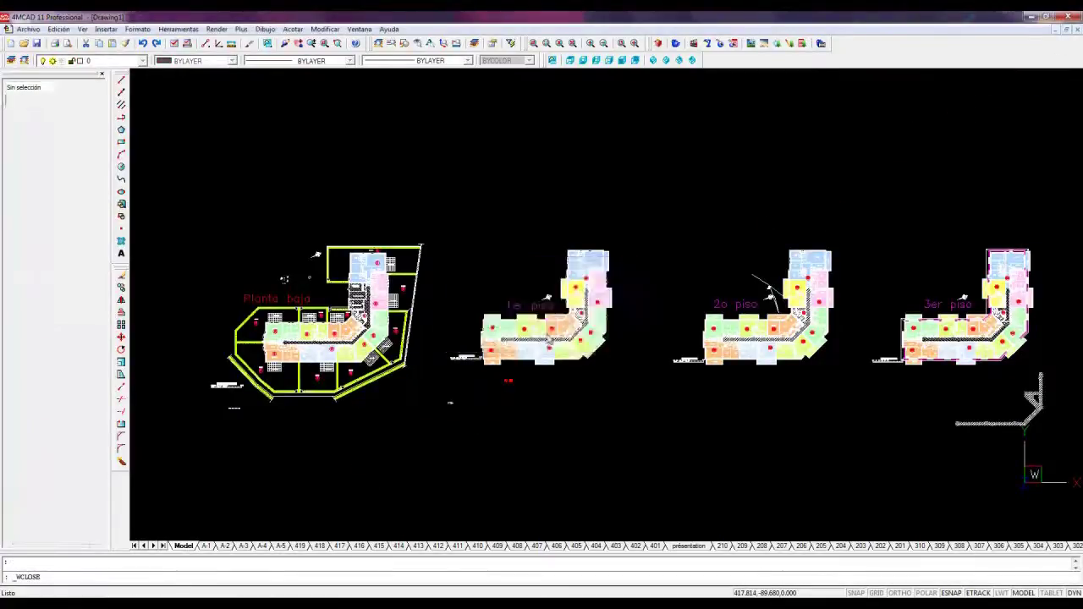
click(18, 29)
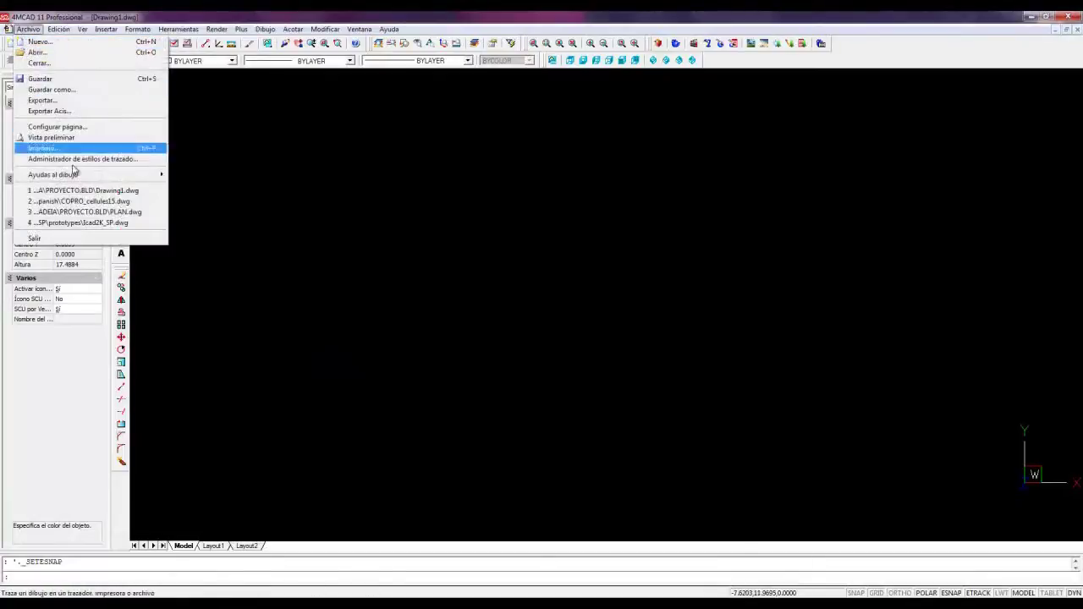
click(84, 213)
click(325, 43)
click(219, 100)
Step: Zoom onto the walled rectangle and set up a Sombreado gradient with blue as colour 1
click(696, 267)
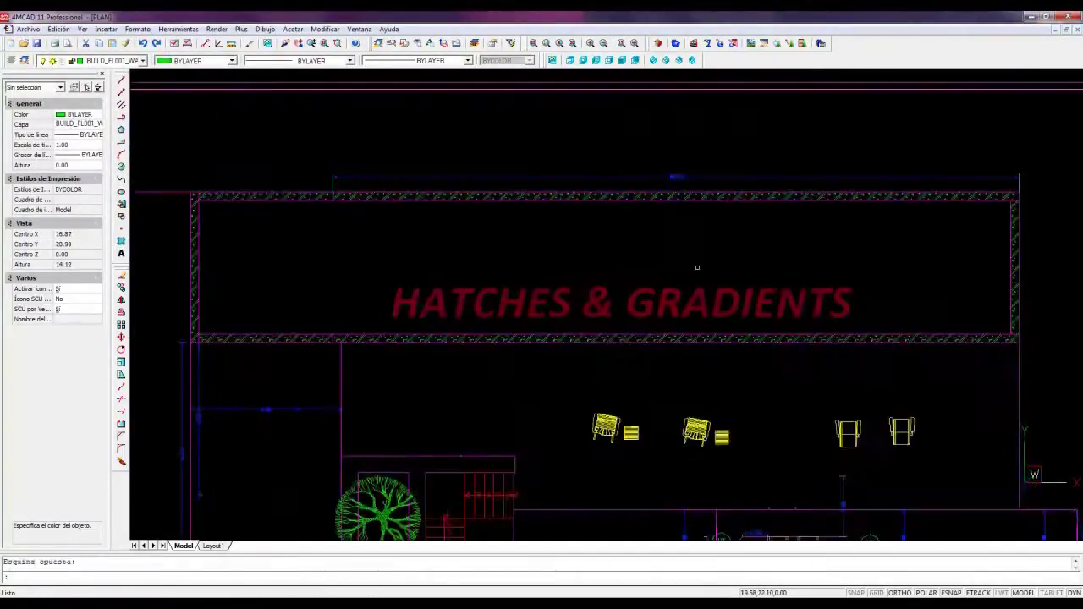
click(265, 29)
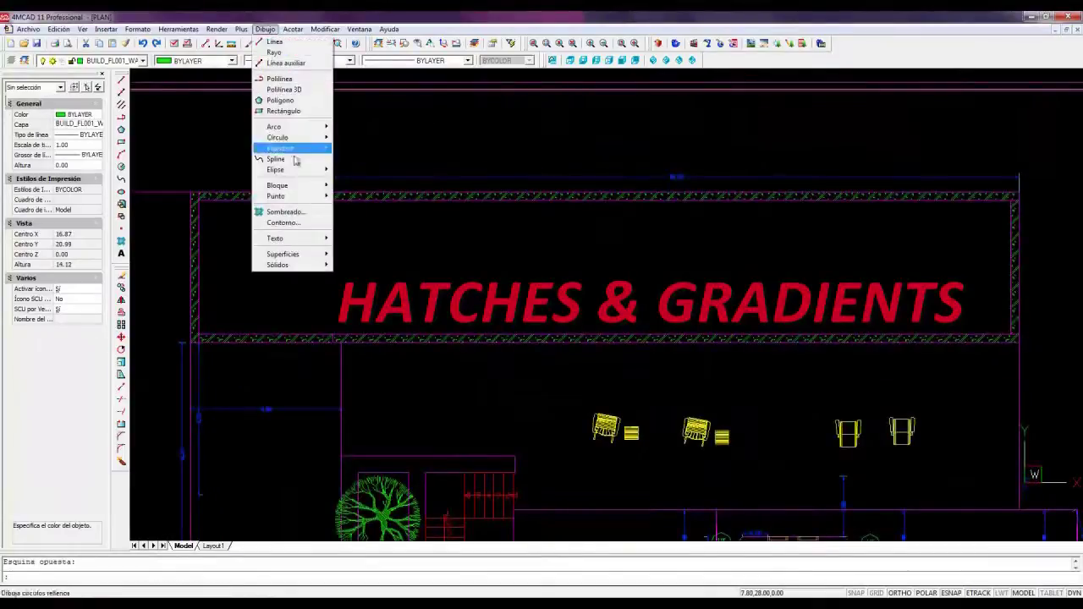
click(295, 212)
click(389, 173)
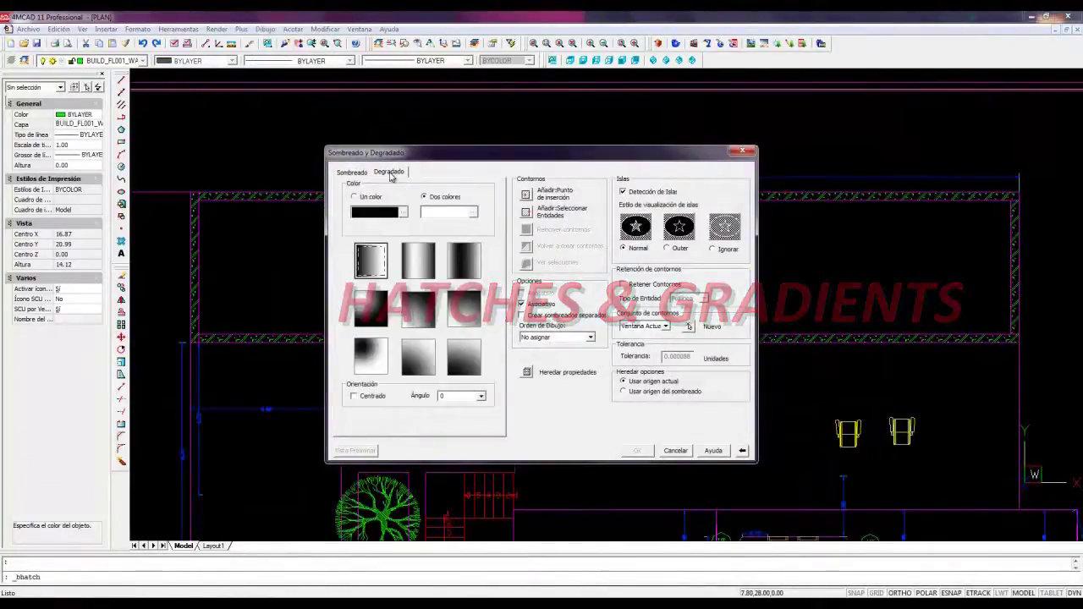
click(404, 212)
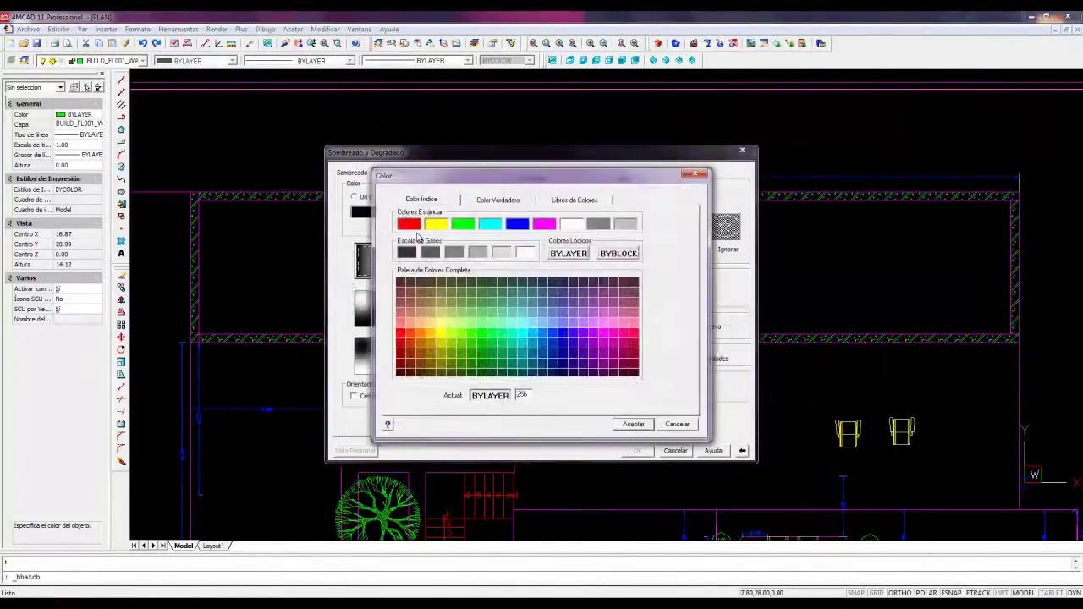
click(538, 349)
click(630, 424)
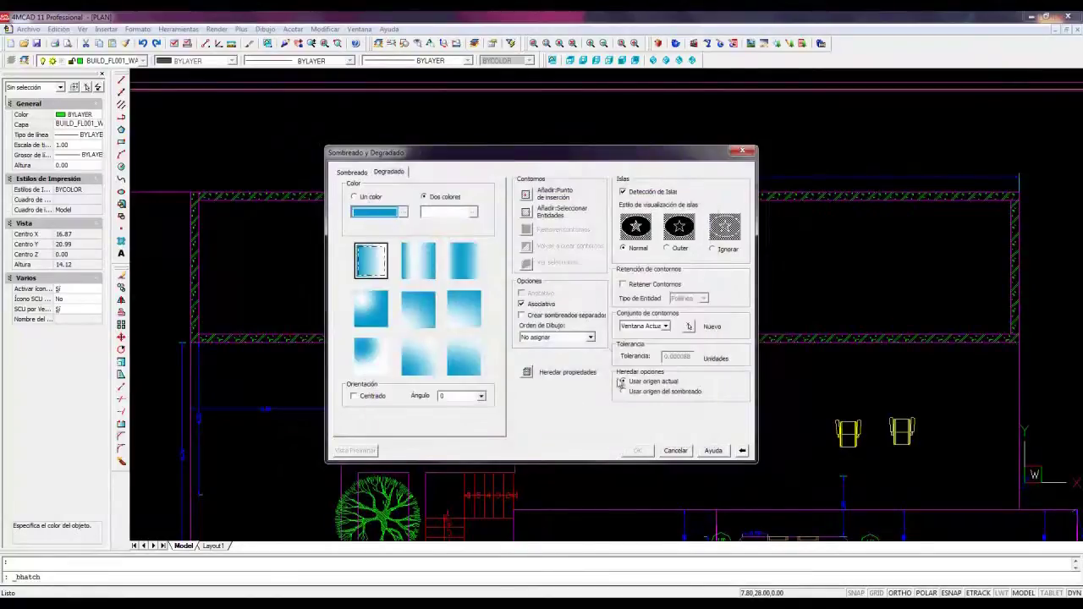
Step: Pick inside the walled rectangle, choose the banded gradient pattern, and apply the fill
click(526, 195)
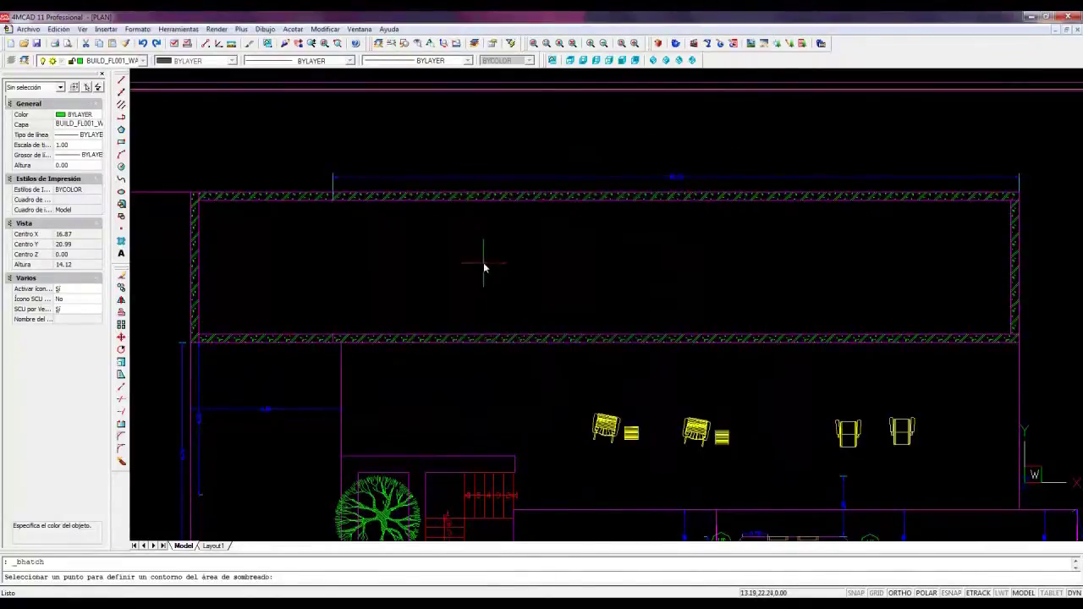
click(483, 262)
click(422, 265)
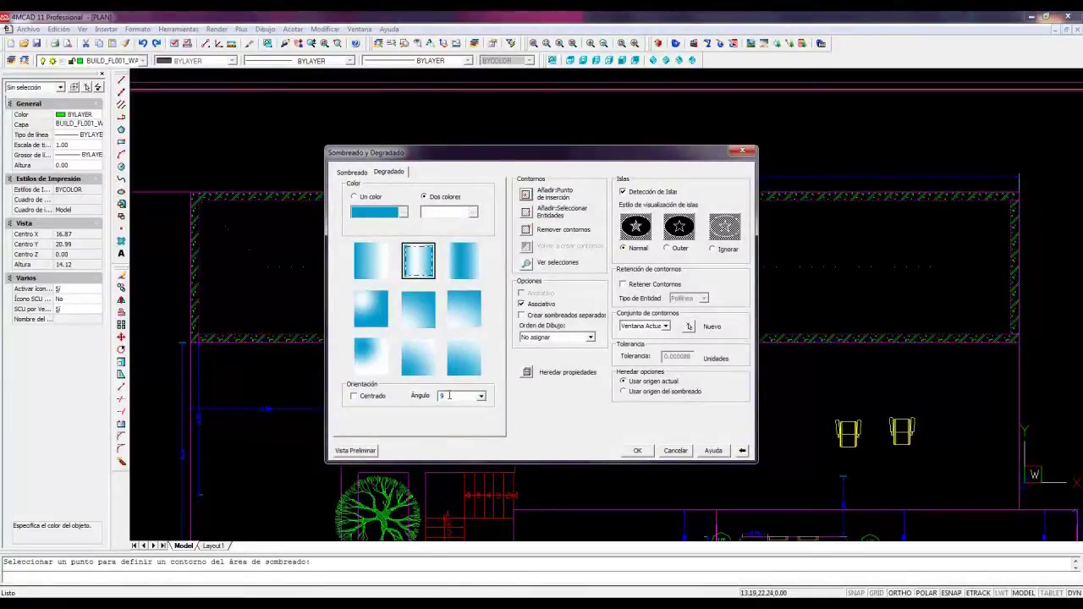
click(638, 451)
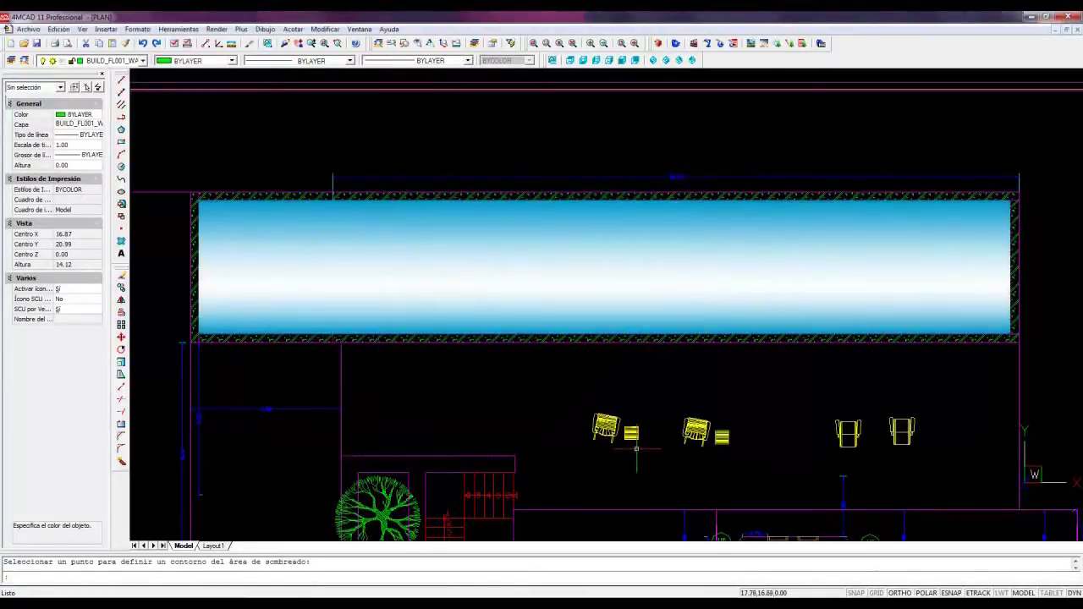
Step: Zoom into the kitchen and living area and set the sofa's X scale to 0.9
middle_drag(636, 451, 474, 182)
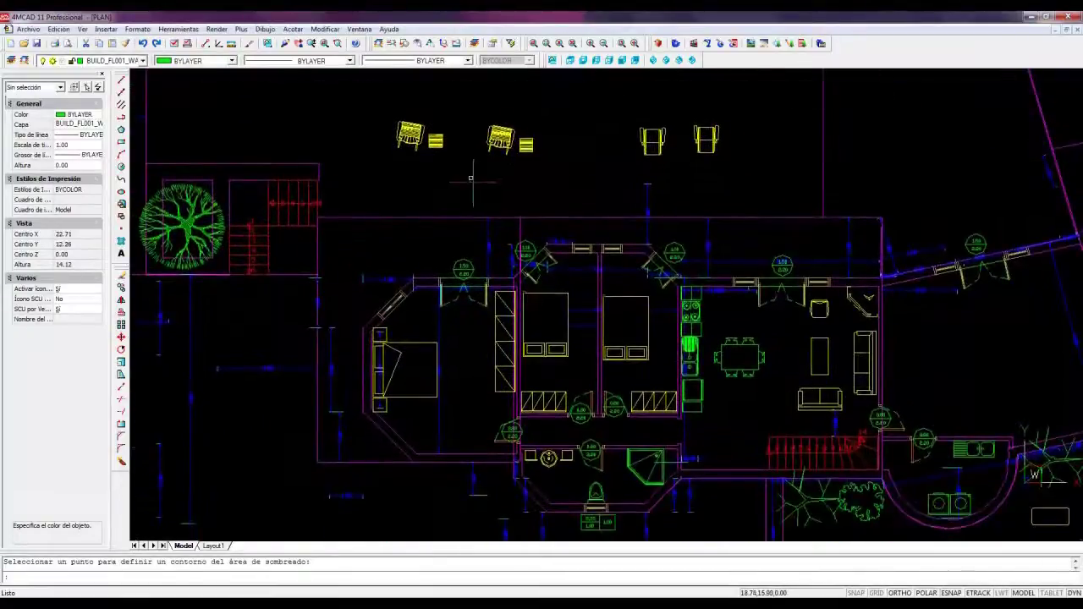
click(335, 44)
click(682, 247)
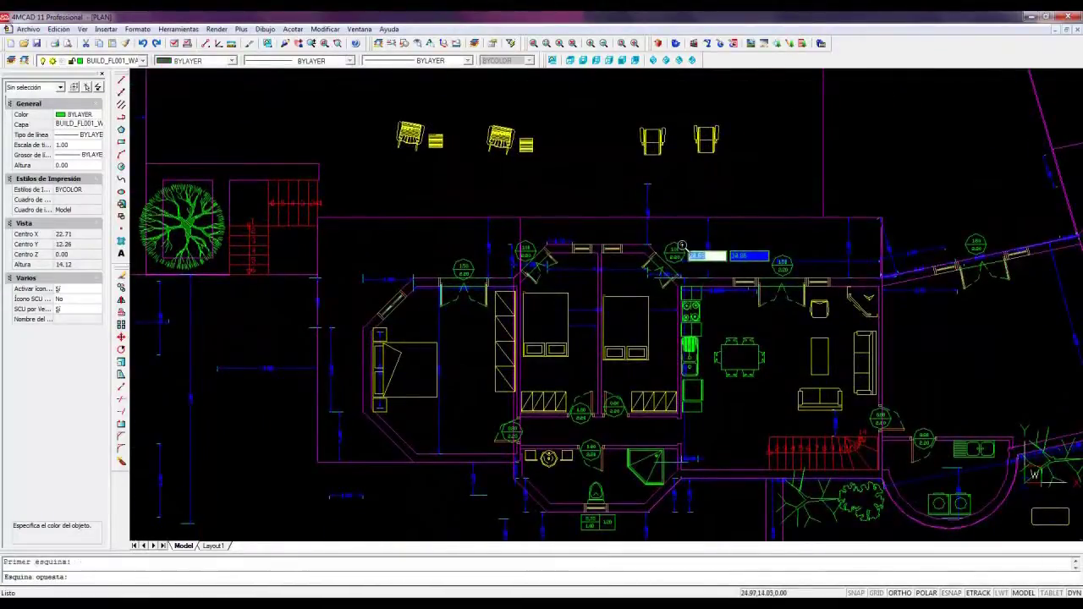
click(1042, 437)
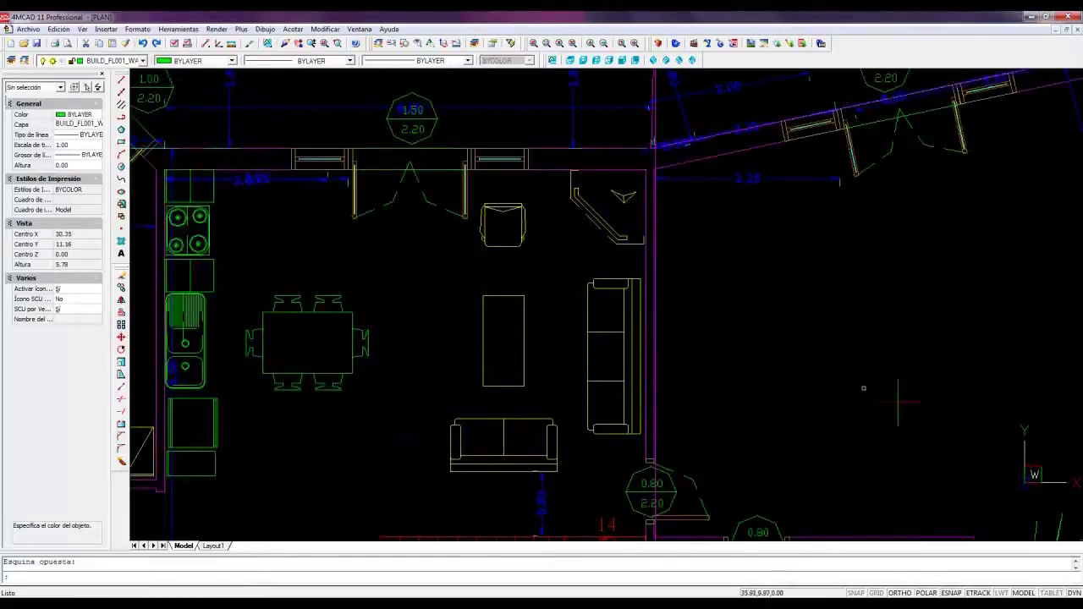
click(622, 280)
click(78, 314)
text(0.9)
key(Return)
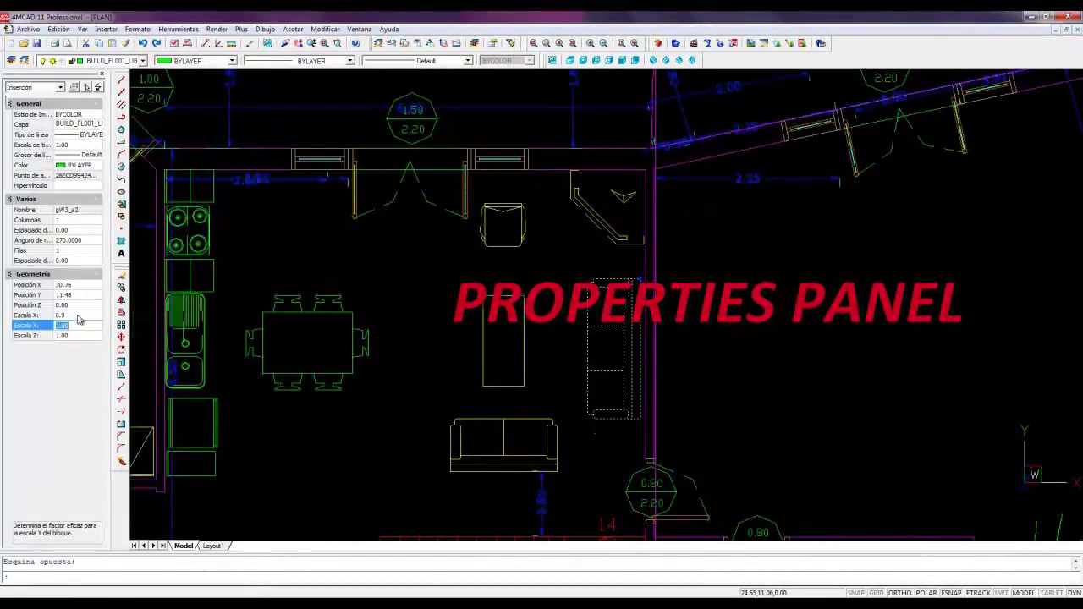
text(.2)
key(Return)
key(Escape)
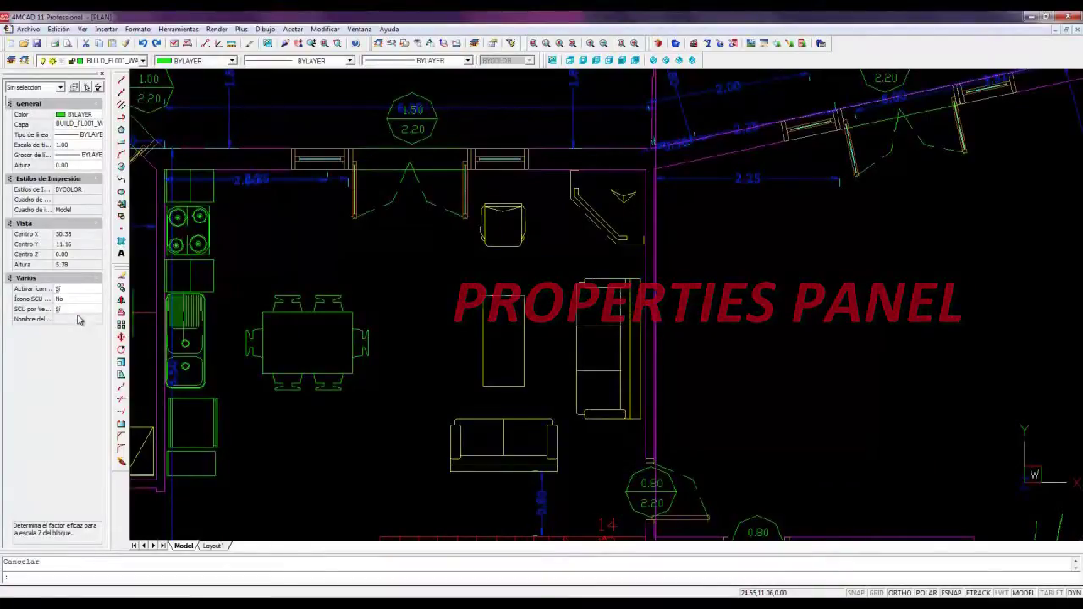
Step: Move the armchair right and array it into 3 columns spaced 0.8 apart
click(523, 227)
click(519, 204)
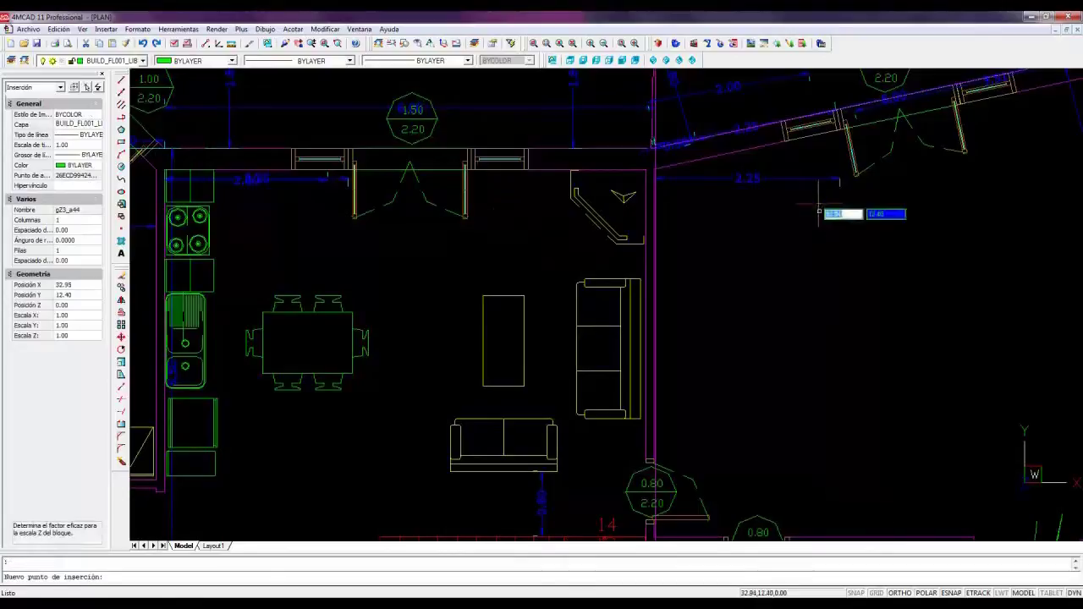
click(820, 253)
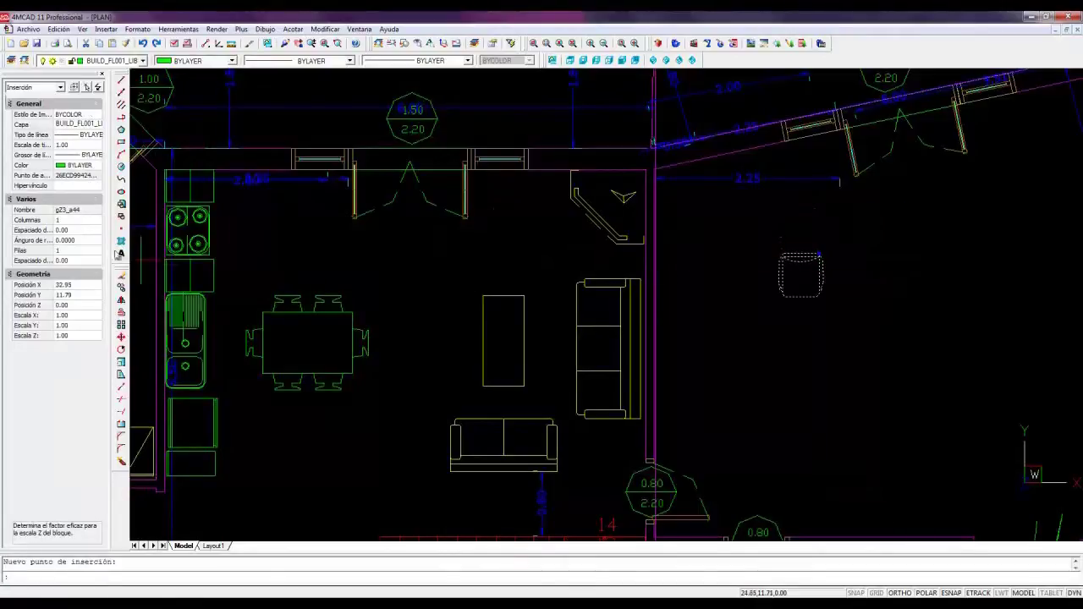
click(82, 221)
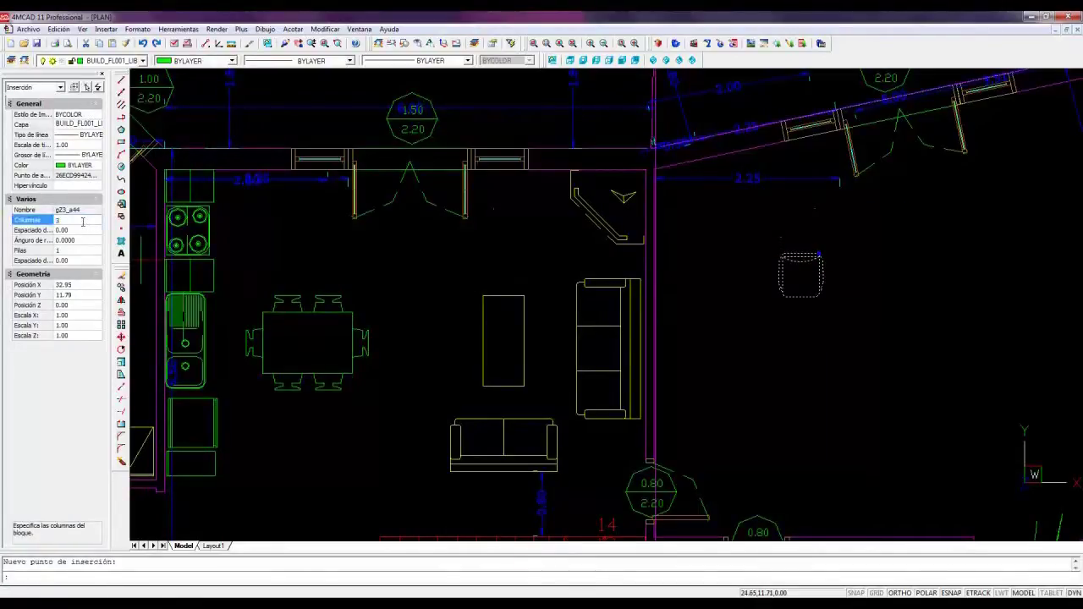
click(83, 226)
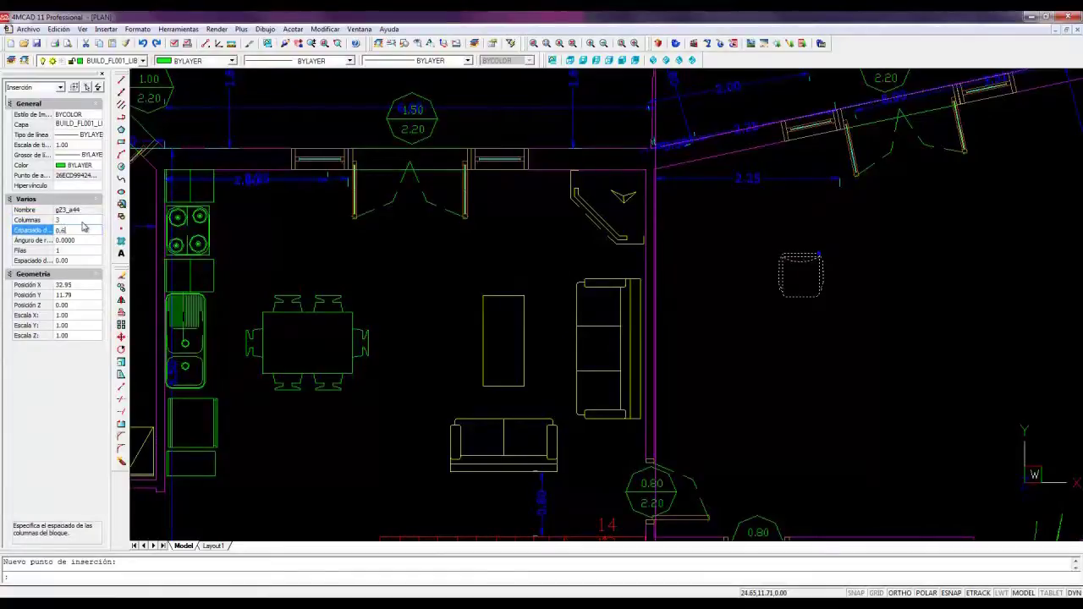
key(Return)
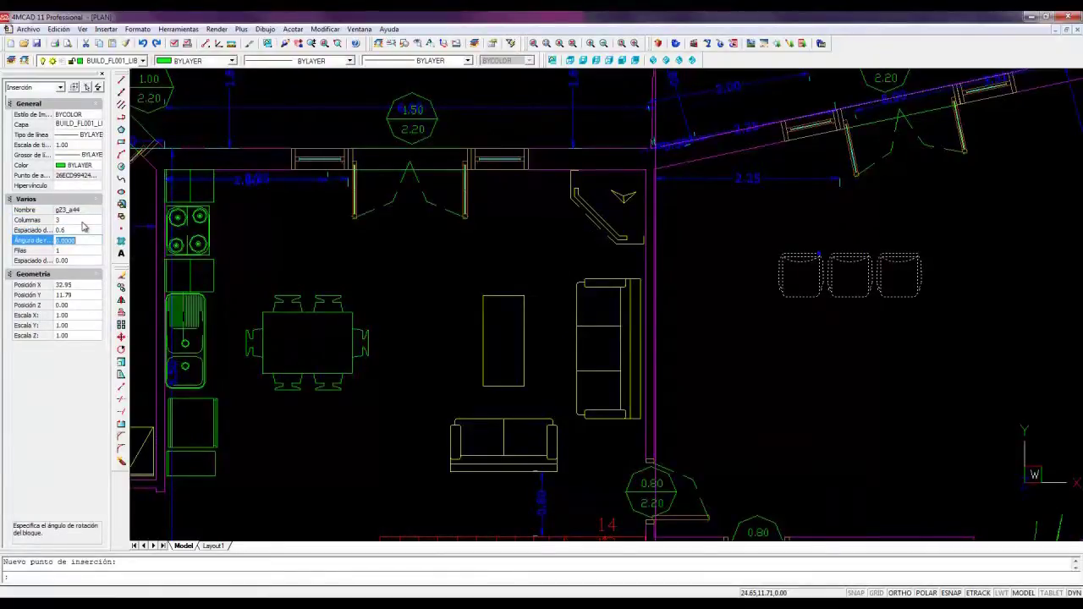
click(82, 229)
text(0.8)
key(Return)
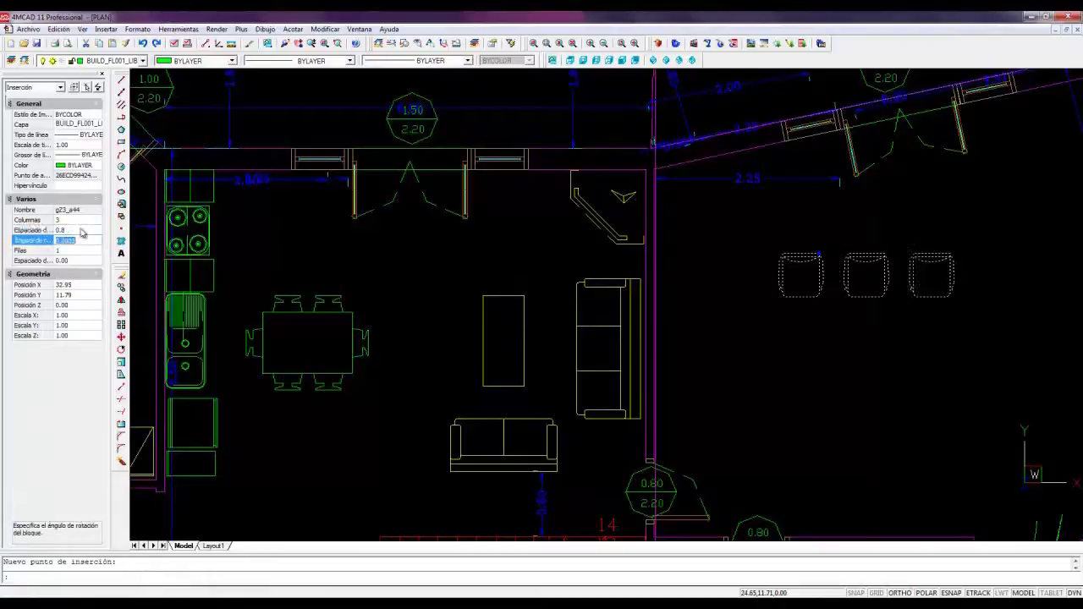
key(Escape)
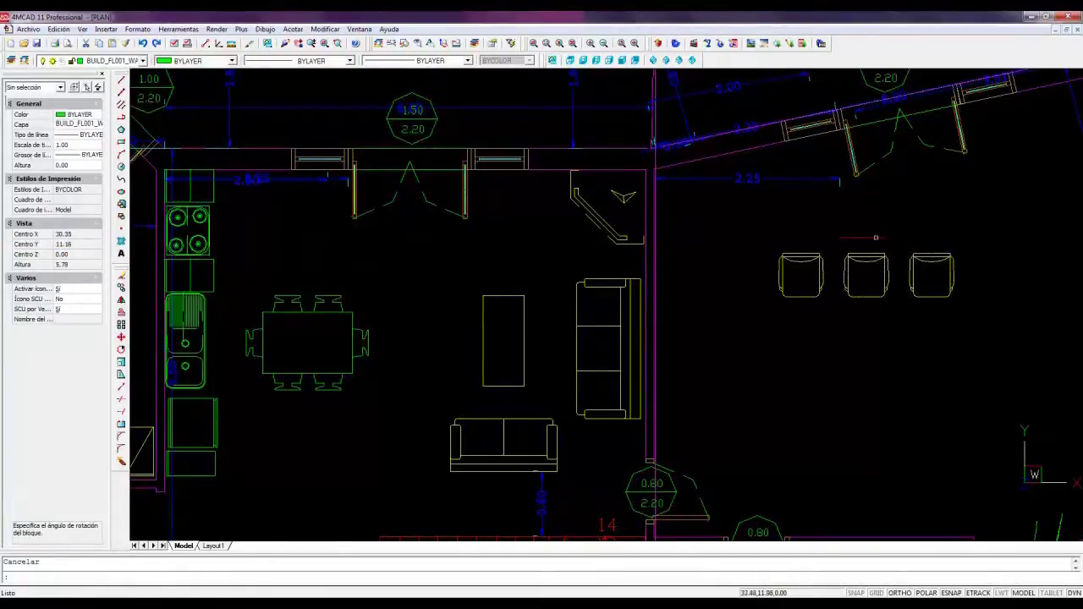
Step: Mirror the row of three armchairs across a horizontal axis to create a facing row below
click(874, 254)
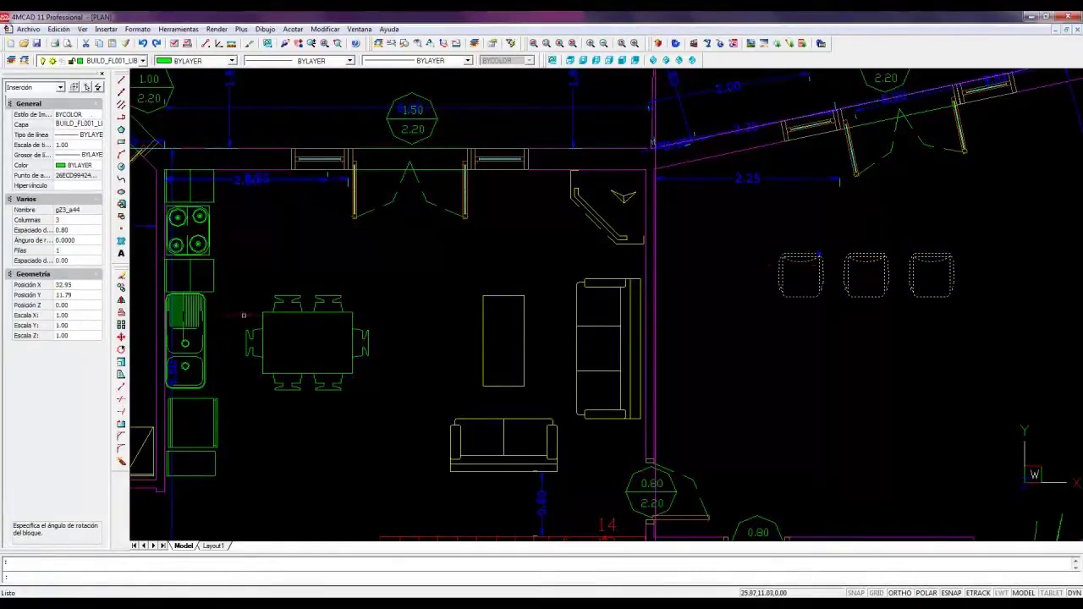
click(122, 301)
click(719, 362)
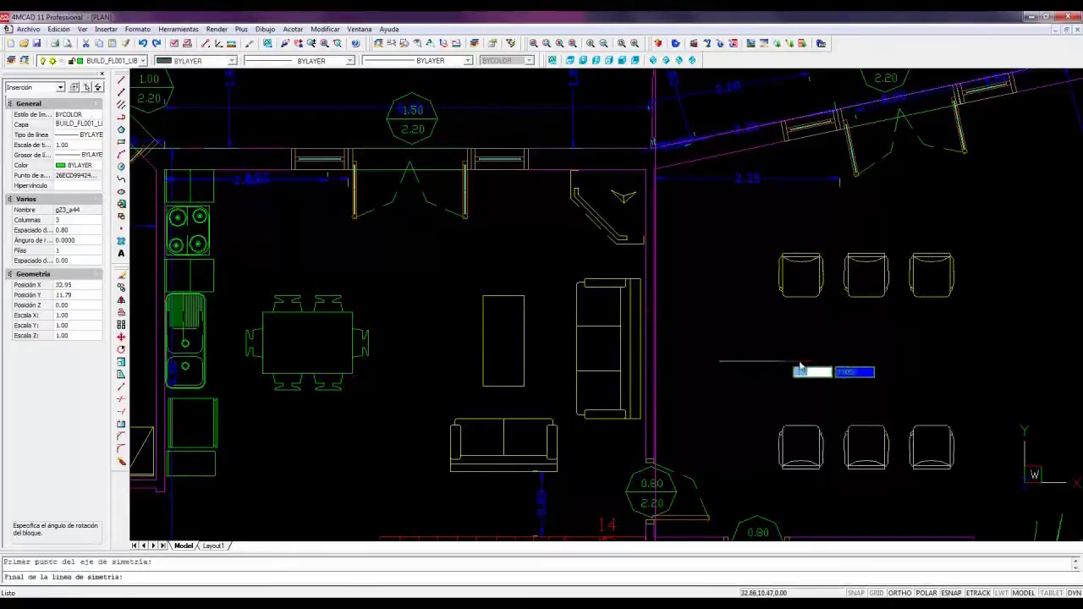
click(997, 362)
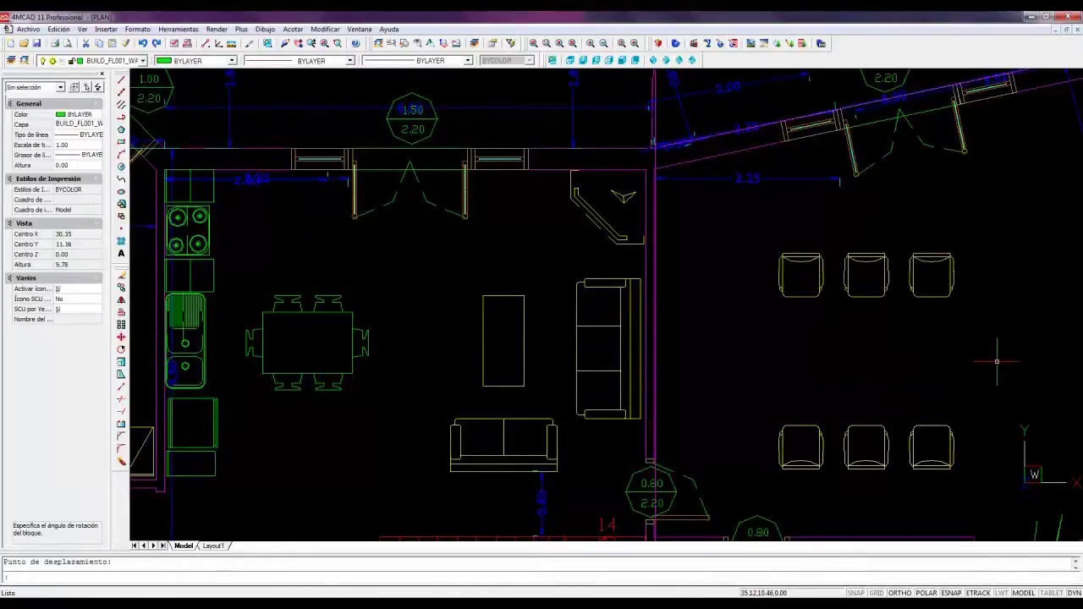
Step: Draw a rectangular table between the two rows of armchairs
click(121, 142)
click(745, 423)
click(982, 300)
Step: Rotate the table and its six chairs by 10 degrees
scroll(762, 263, down, 2)
click(723, 222)
click(934, 420)
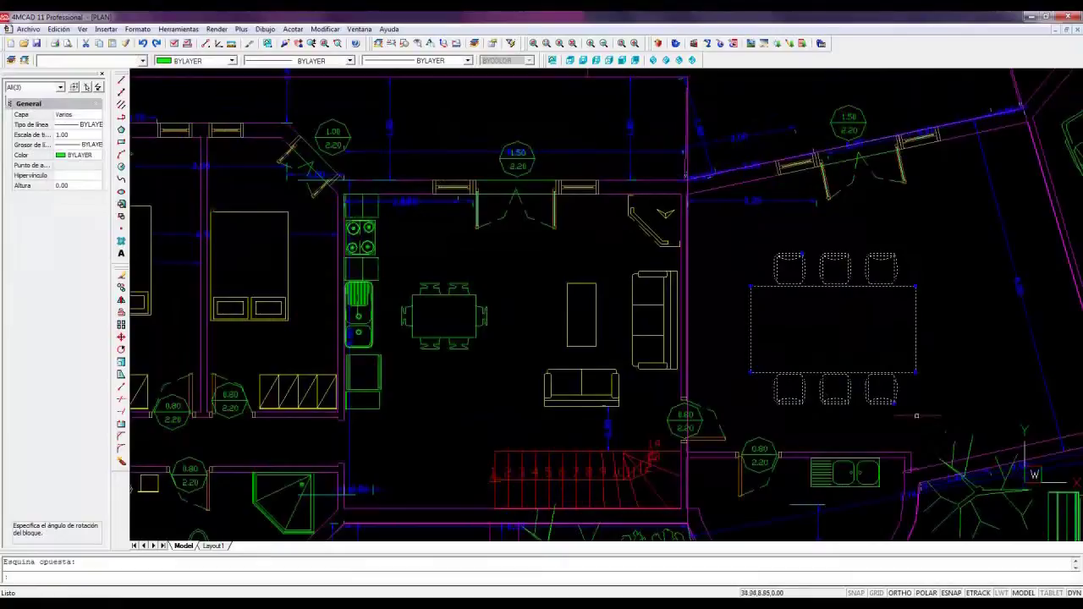
click(121, 350)
click(749, 338)
key(Return)
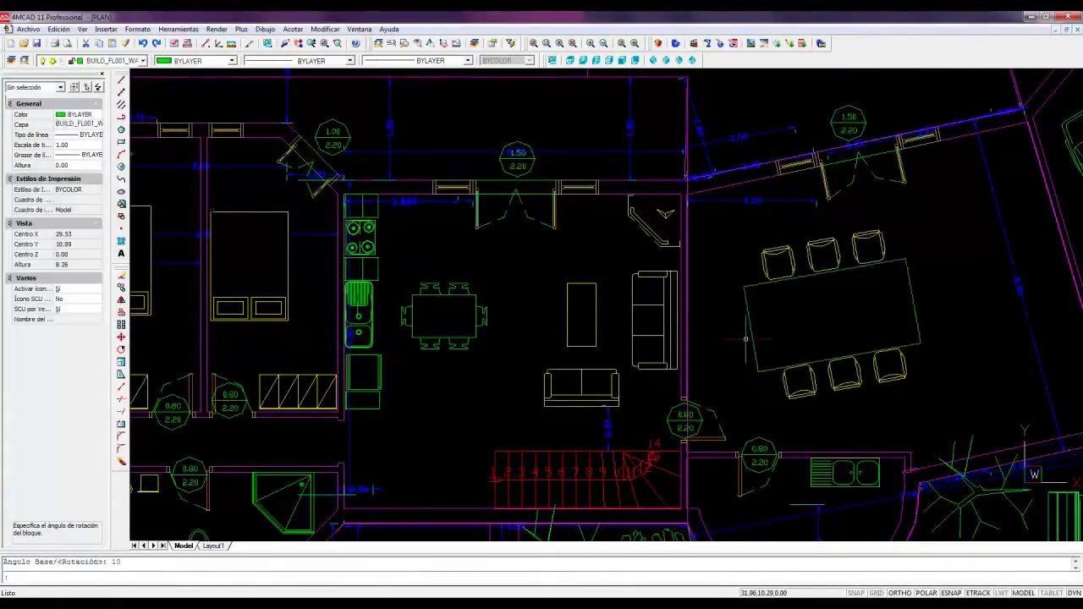
Step: Move the whole dining group further to the right
scroll(740, 304, down, 2)
click(727, 244)
click(879, 377)
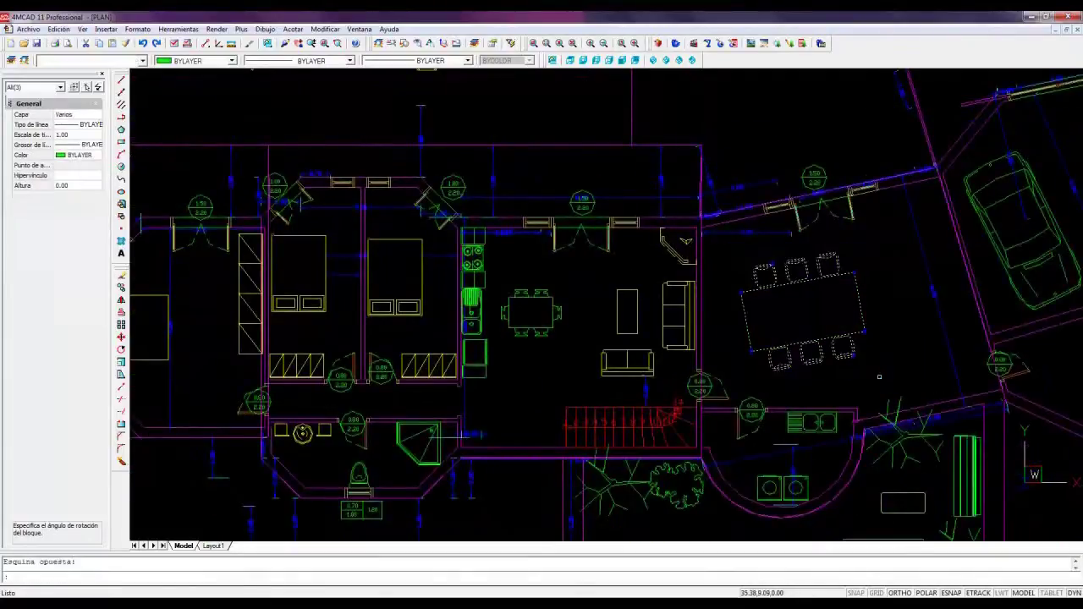
click(121, 337)
click(764, 312)
click(806, 312)
key(Escape)
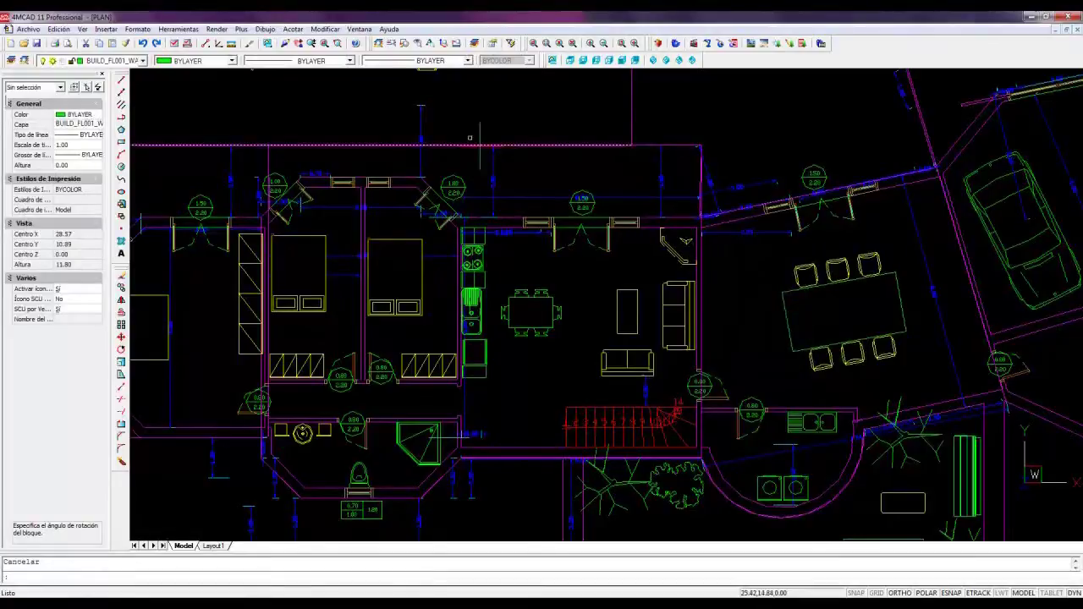
Step: Zoom into the bedrooms and inspect a line of the left bed outline
click(325, 43)
click(272, 224)
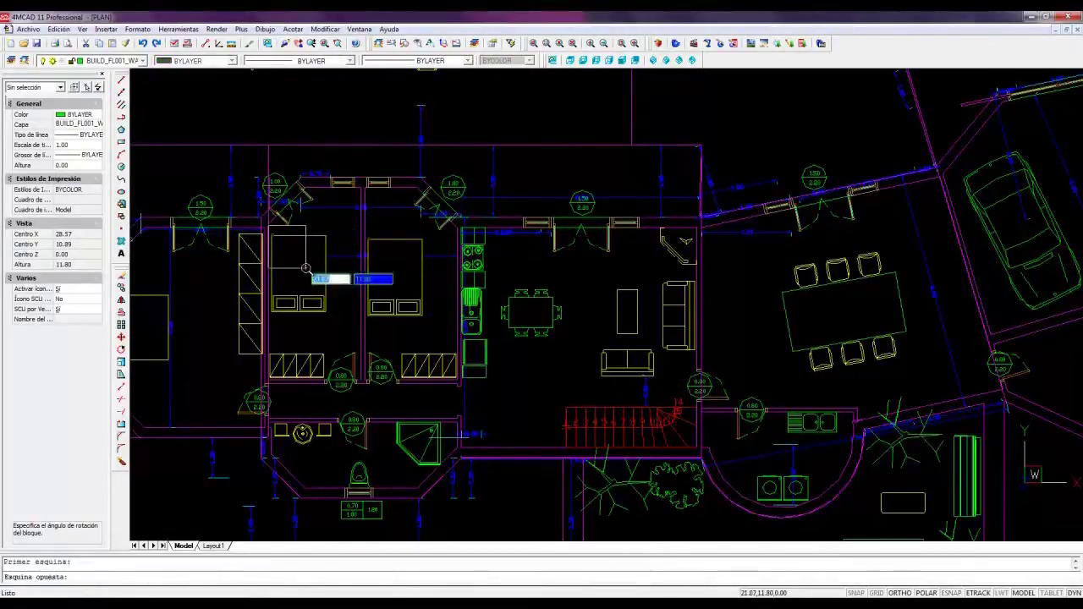
click(446, 333)
middle_drag(490, 323, 439, 348)
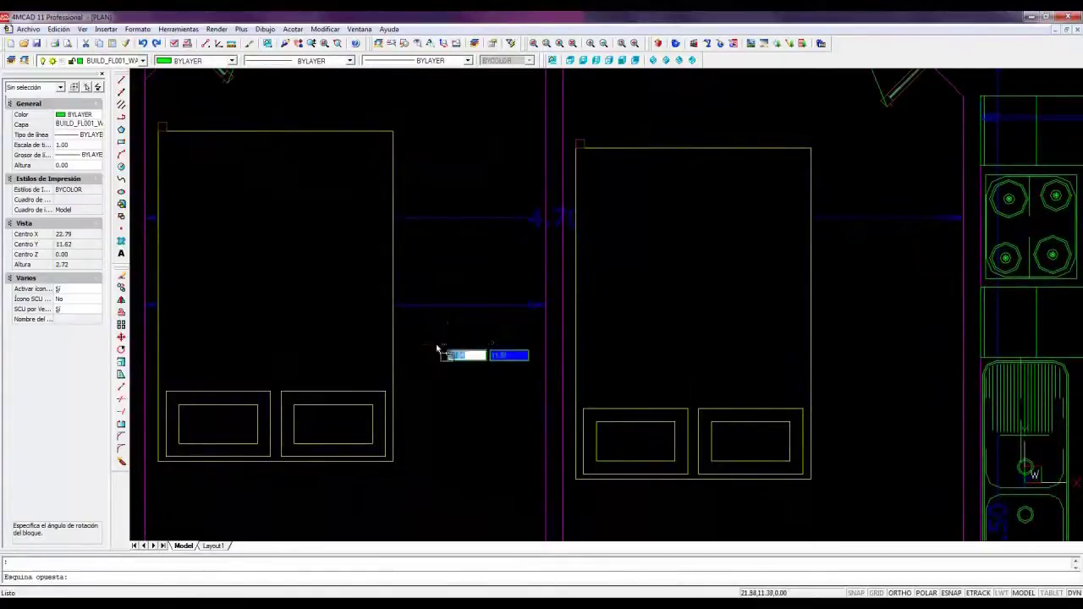
click(360, 352)
key(Escape)
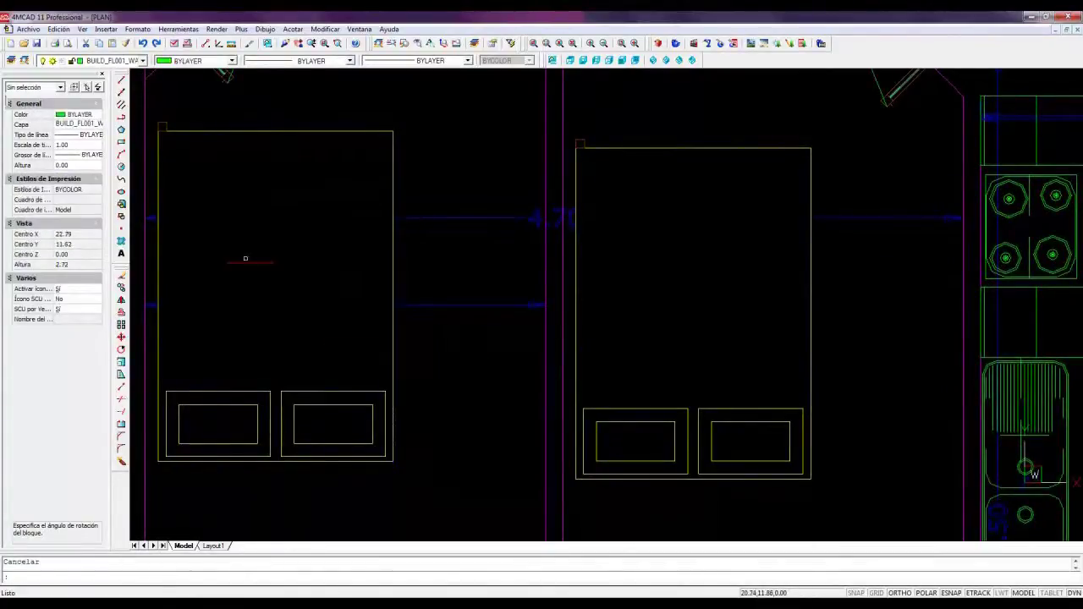
Step: Quick-select all 80 lines on layer Pen2 and change their colour to cyan
click(98, 87)
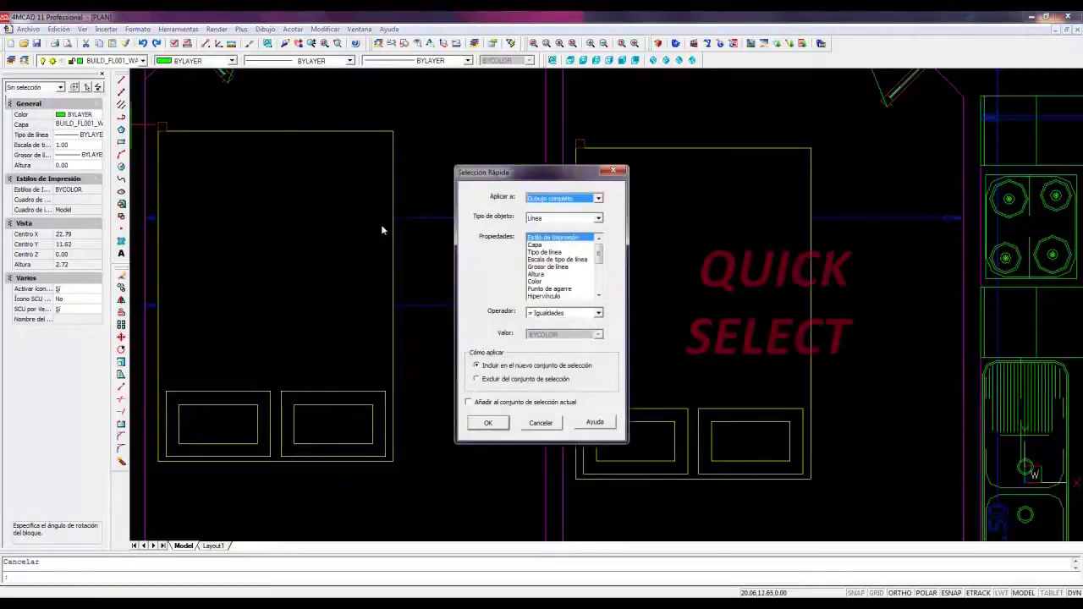
click(598, 334)
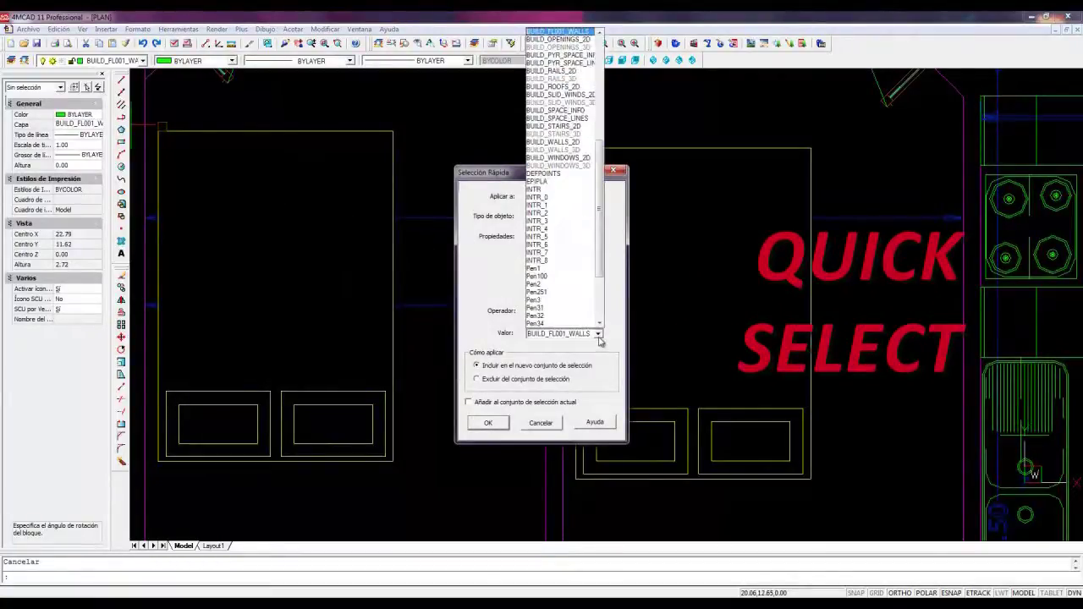
click(570, 290)
click(488, 422)
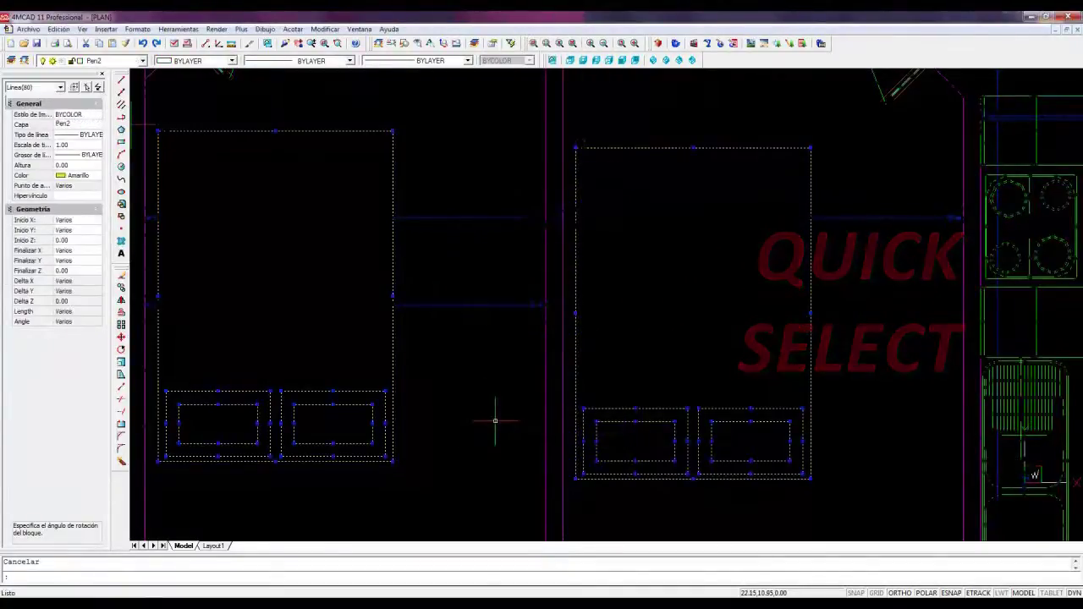
click(62, 177)
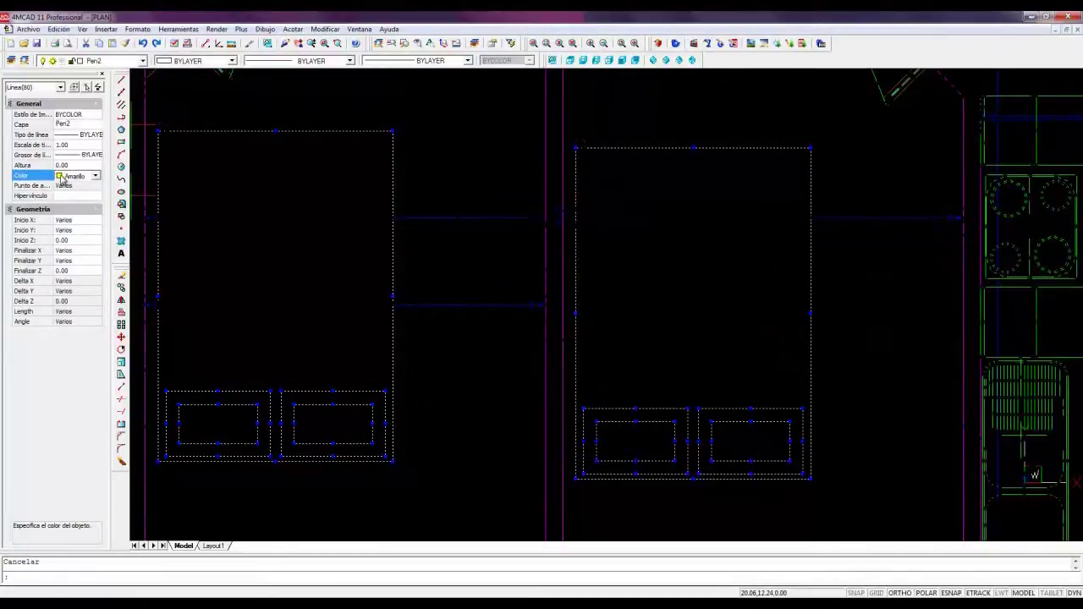
click(62, 177)
click(68, 201)
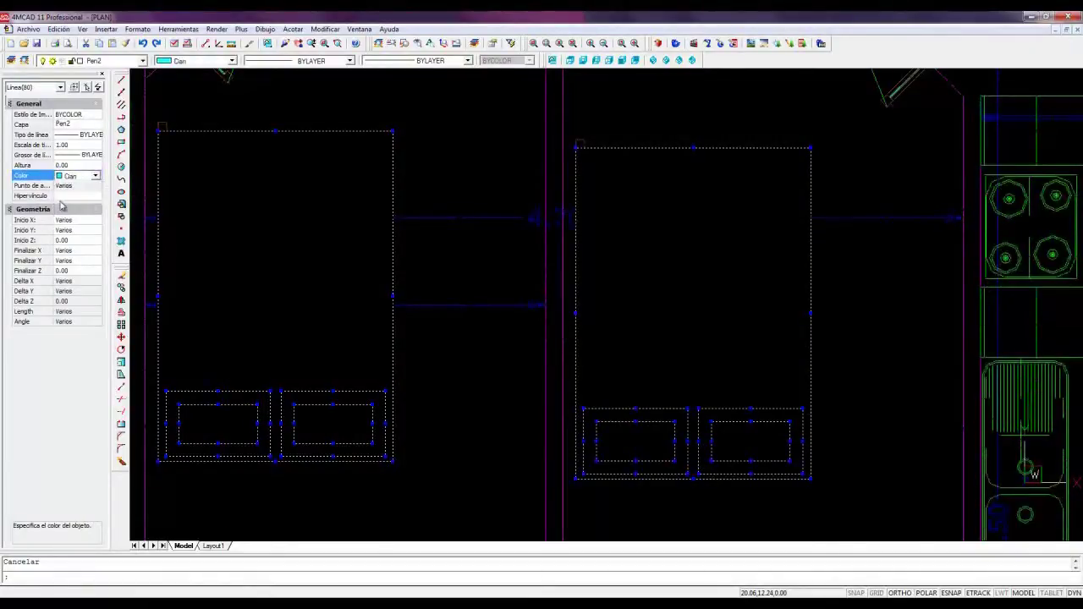
key(Escape)
scroll(336, 224, down, 5)
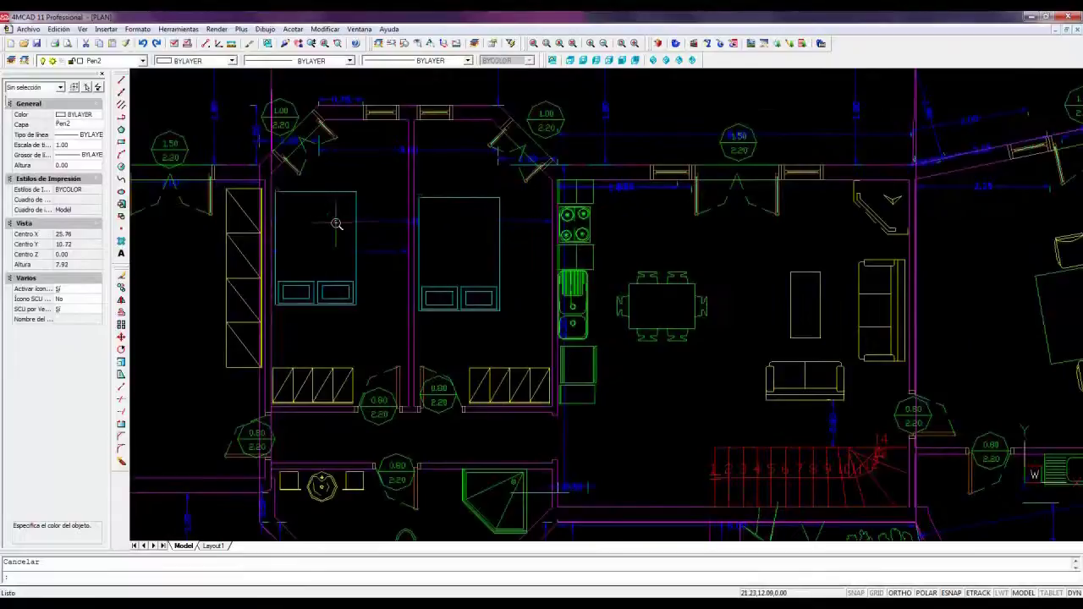
Step: Bring the pool into view and make INTR the current layer
mouse_move(592, 135)
middle_down()
mouse_move(536, 345)
mouse_move(553, 315)
middle_up()
scroll(536, 345, down, 3)
scroll(535, 345, up, 2)
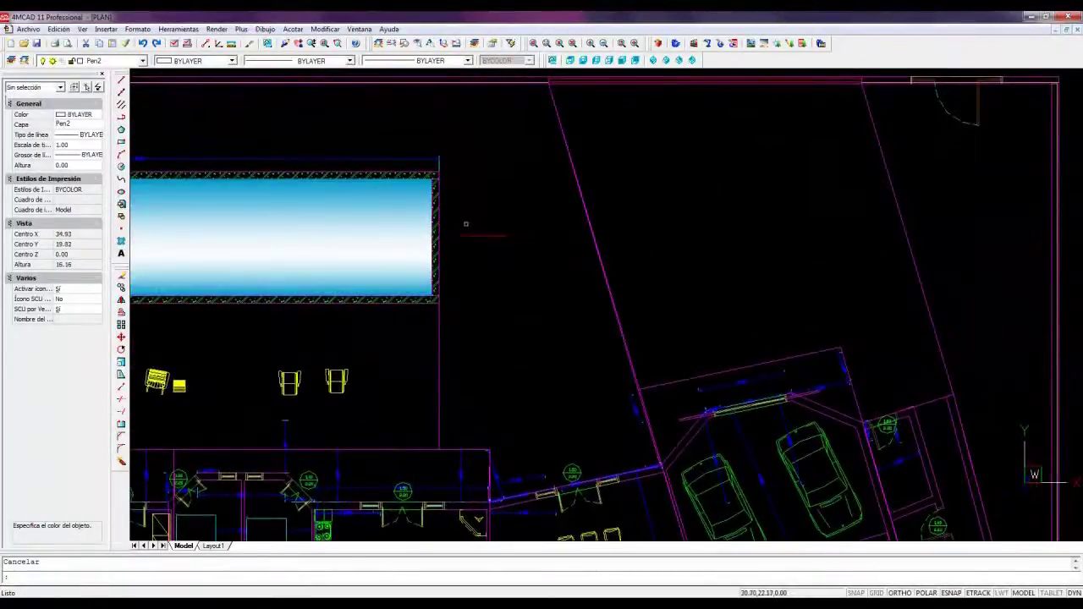
click(142, 61)
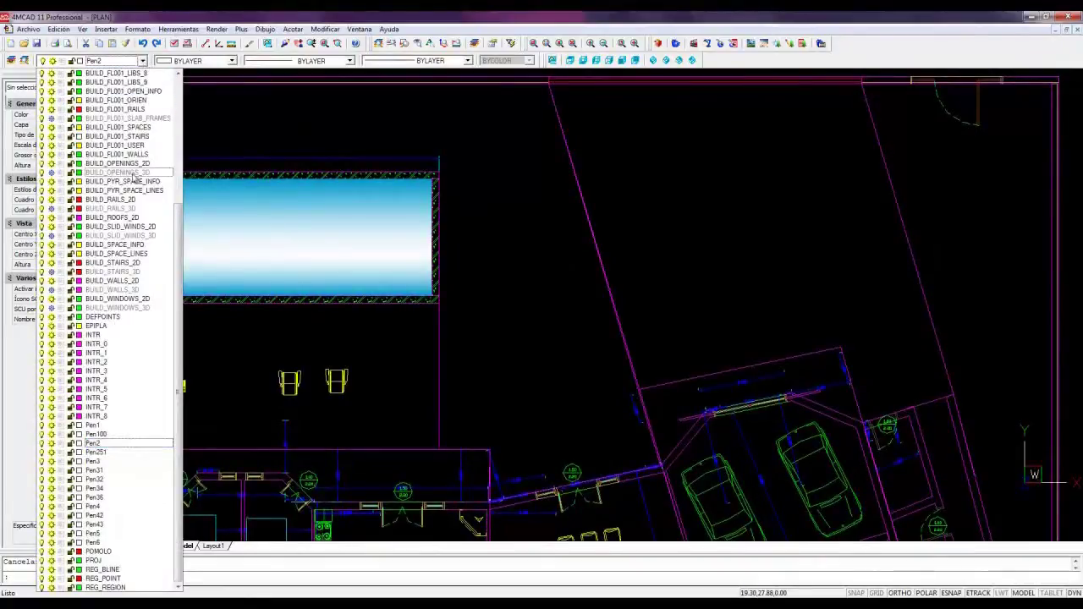
click(97, 335)
Step: Draw a line from the building corner up to the pool edge and across to the pool corner
click(121, 80)
click(490, 451)
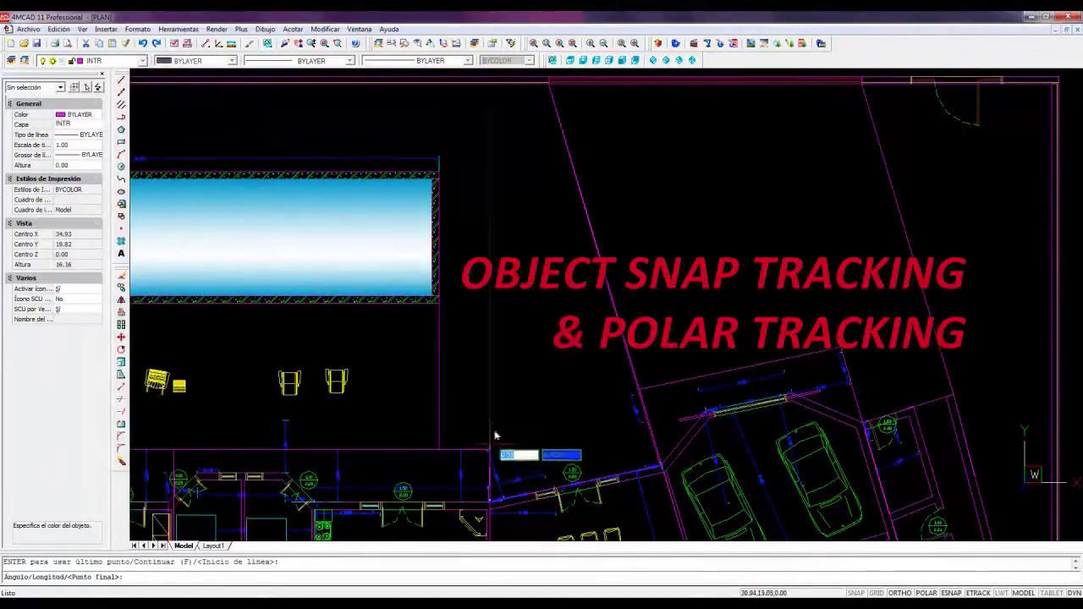
click(490, 302)
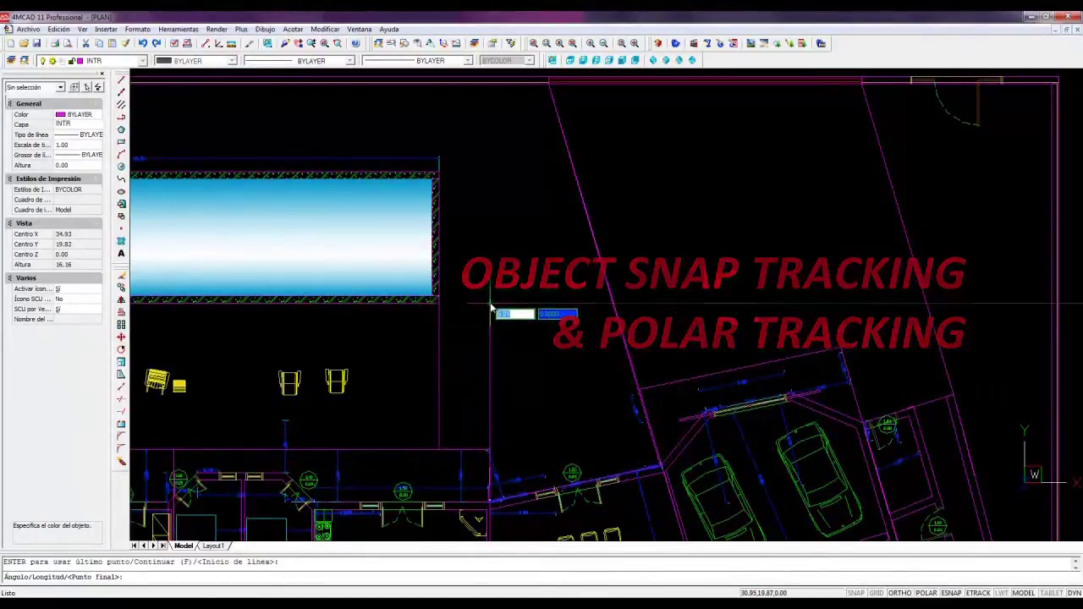
click(439, 302)
key(Return)
Step: Array the vertical line into 7 columns spaced -0.25, then close the PLAN drawing
click(121, 325)
click(489, 350)
key(Return)
key(Return)
key(Return)
text(7)
key(Return)
text(0)
key(Return)
key(Escape)
scroll(499, 241, down, 5)
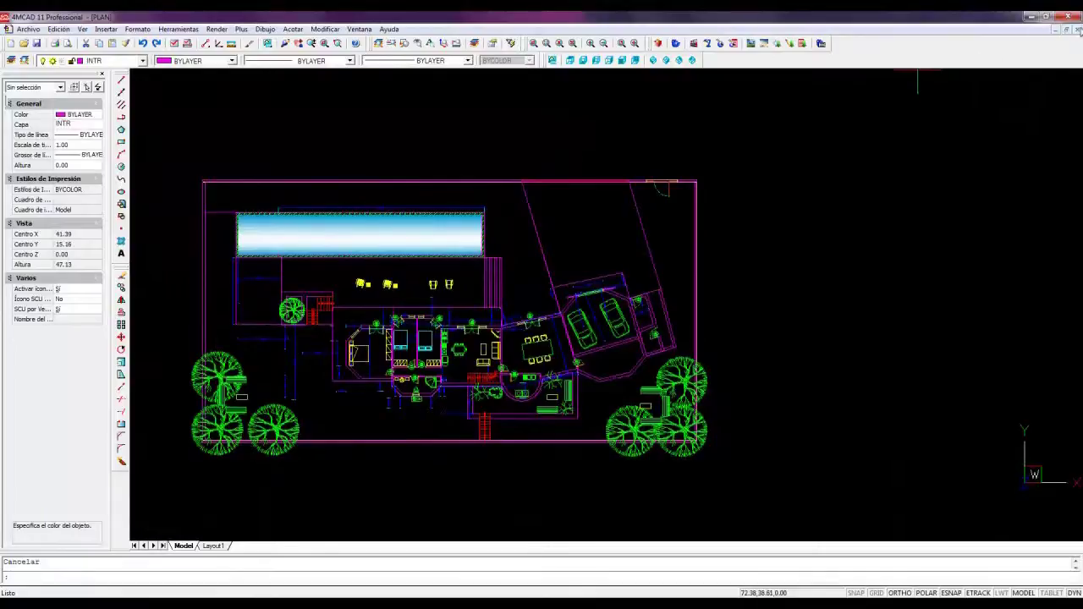
click(1068, 29)
Step: Close PLAN without saving and browse to the Documents folder for a raster image
click(551, 335)
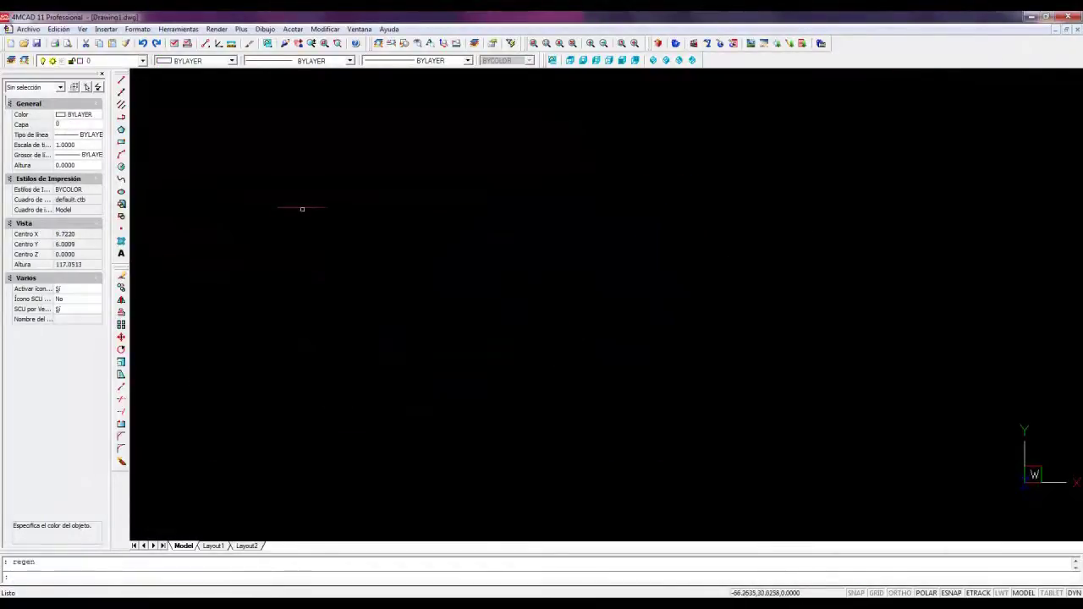
click(110, 30)
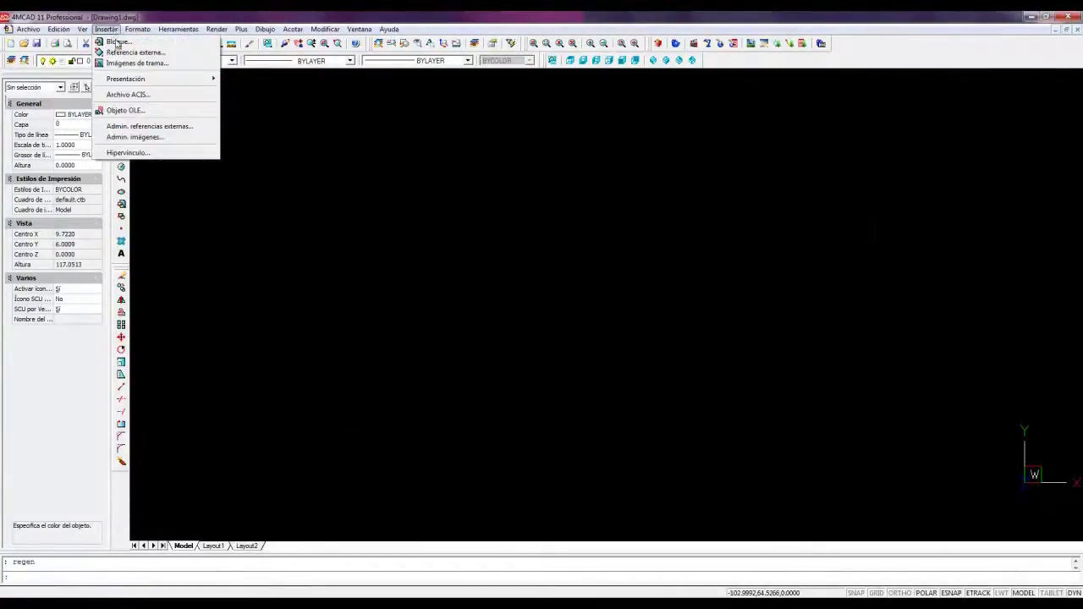
click(136, 136)
click(665, 252)
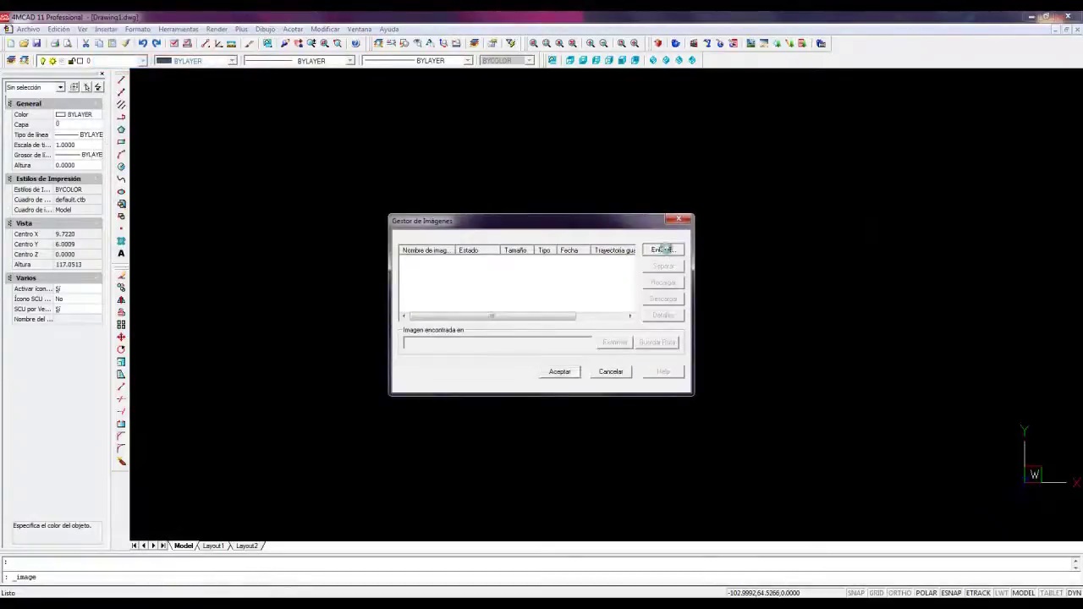
click(423, 298)
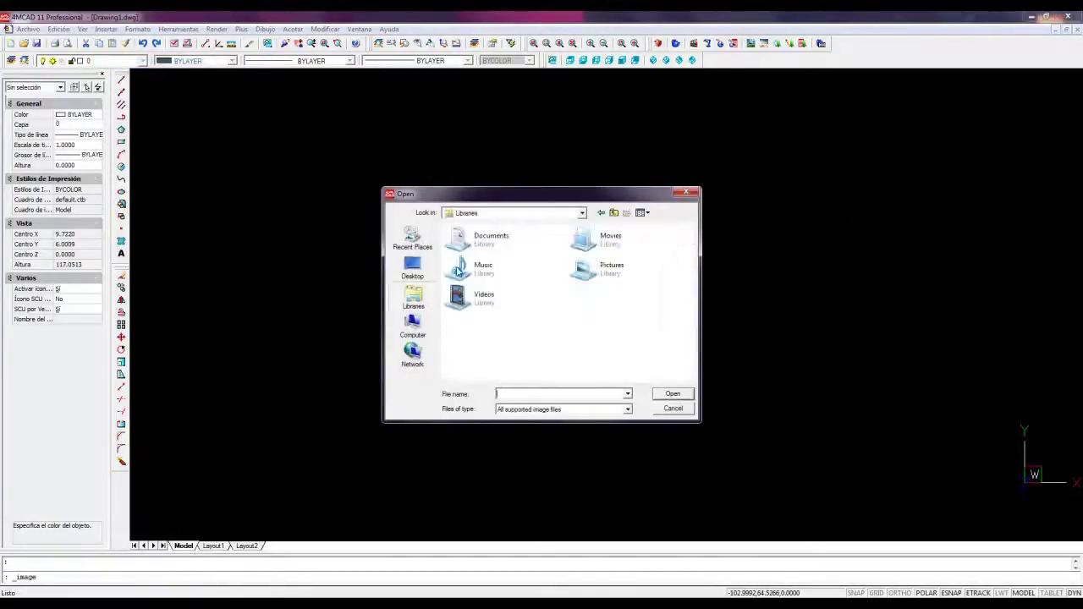
double_click(489, 240)
Step: Attach PLAN.jpg at a picked insertion point with default scale, fitted in the view
click(463, 305)
click(672, 395)
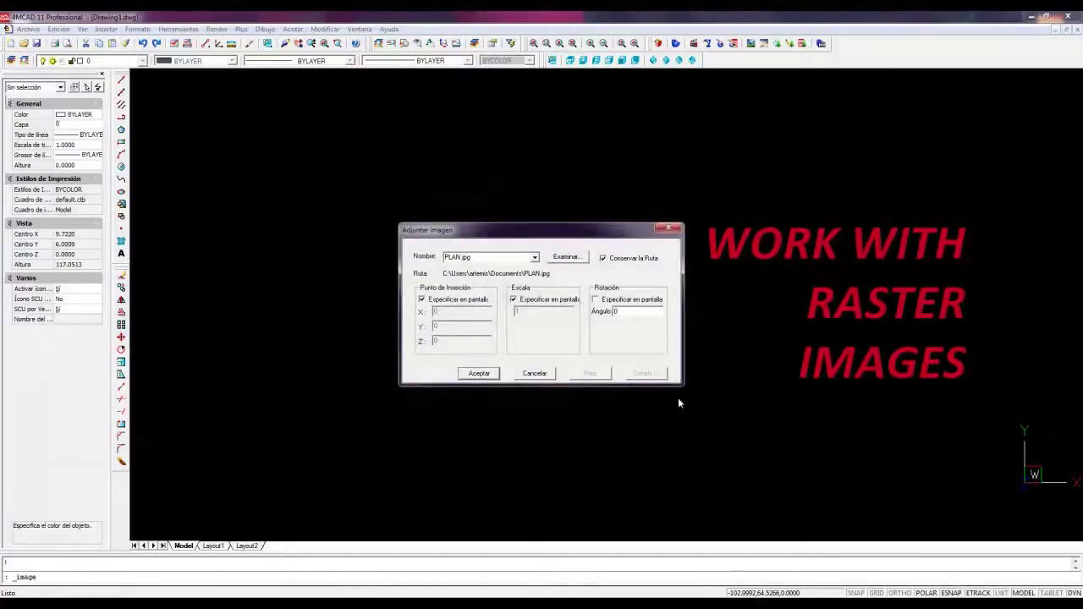
click(479, 373)
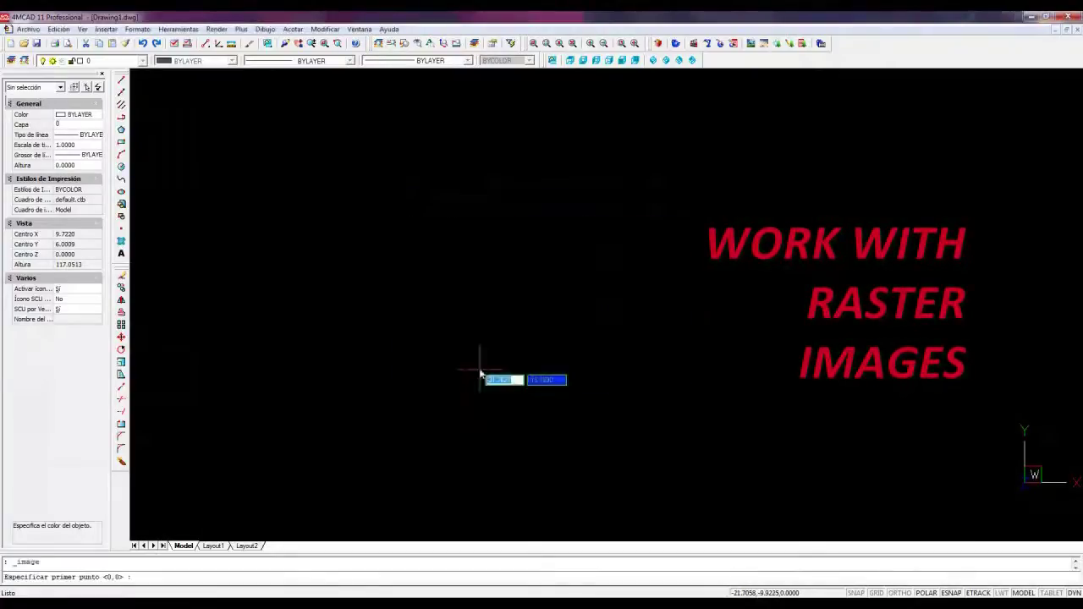
click(353, 439)
key(Return)
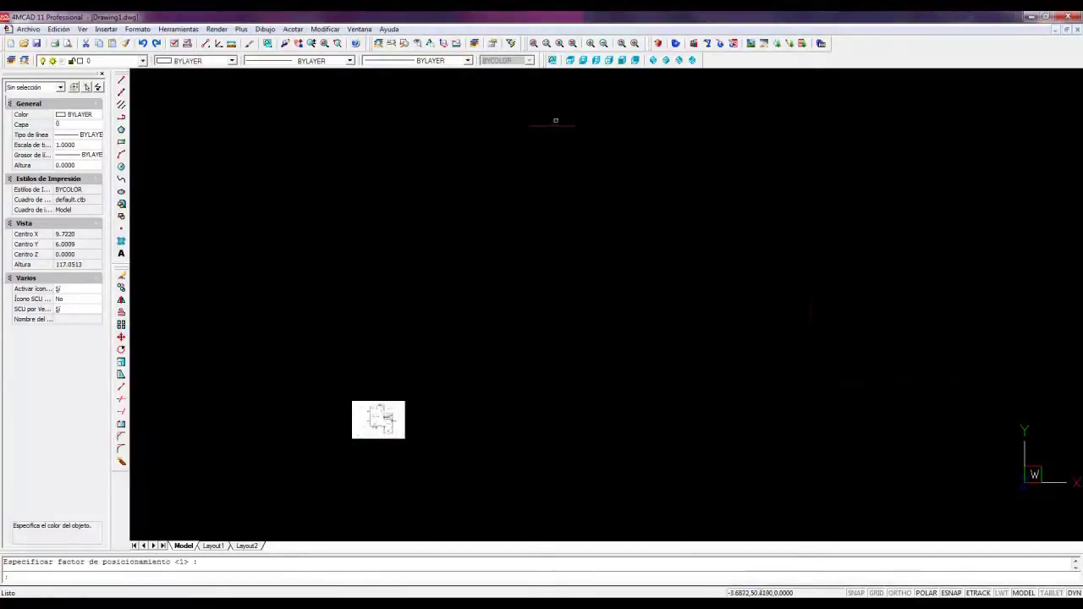
click(569, 61)
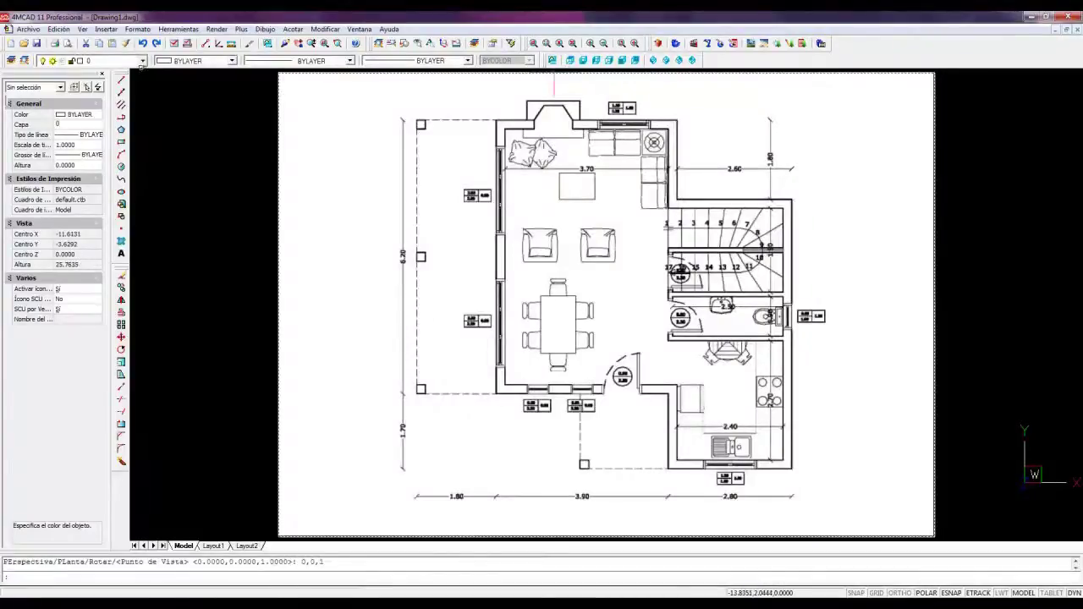
Step: On layer hatch, draw rectangles around the kitchen and the living room
click(142, 61)
click(119, 92)
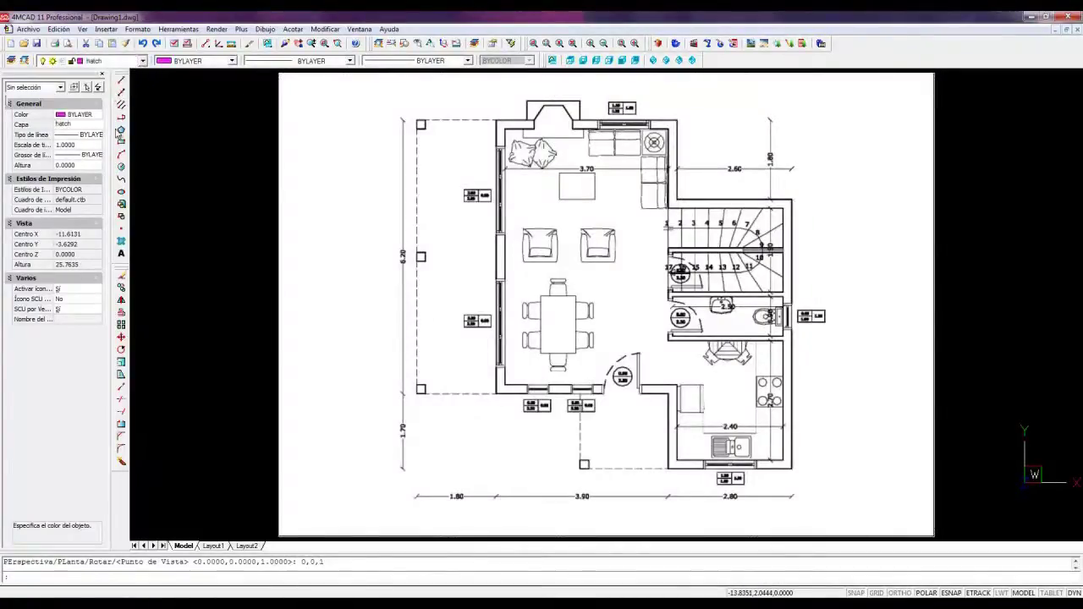
click(121, 141)
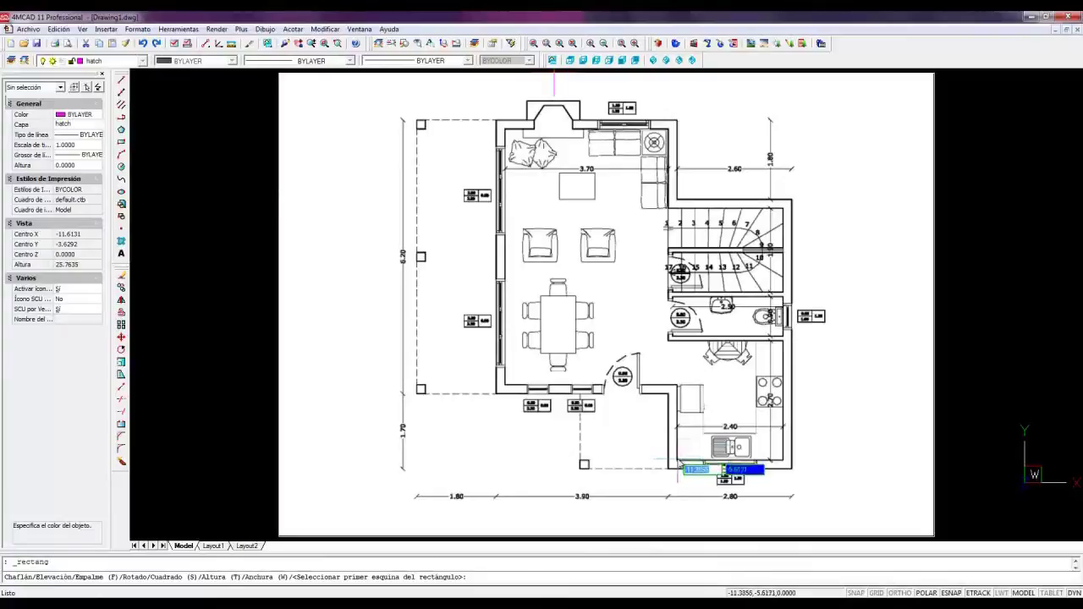
click(783, 462)
click(783, 341)
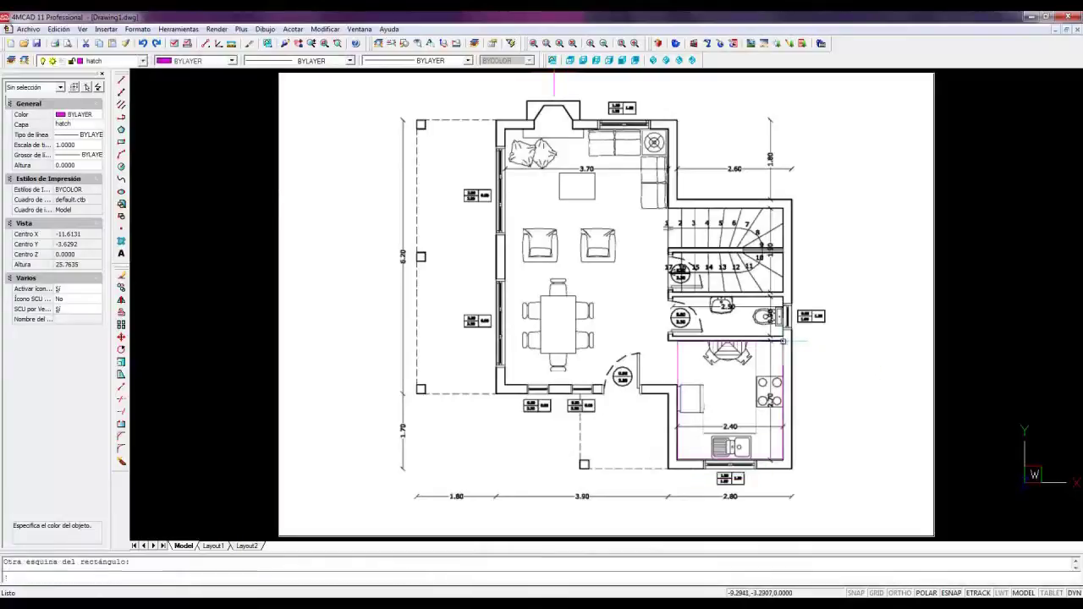
key(Return)
click(496, 393)
click(668, 129)
Step: Fill the kitchen rectangle with ANSI31 hatching at scale 0.7
click(265, 28)
click(287, 213)
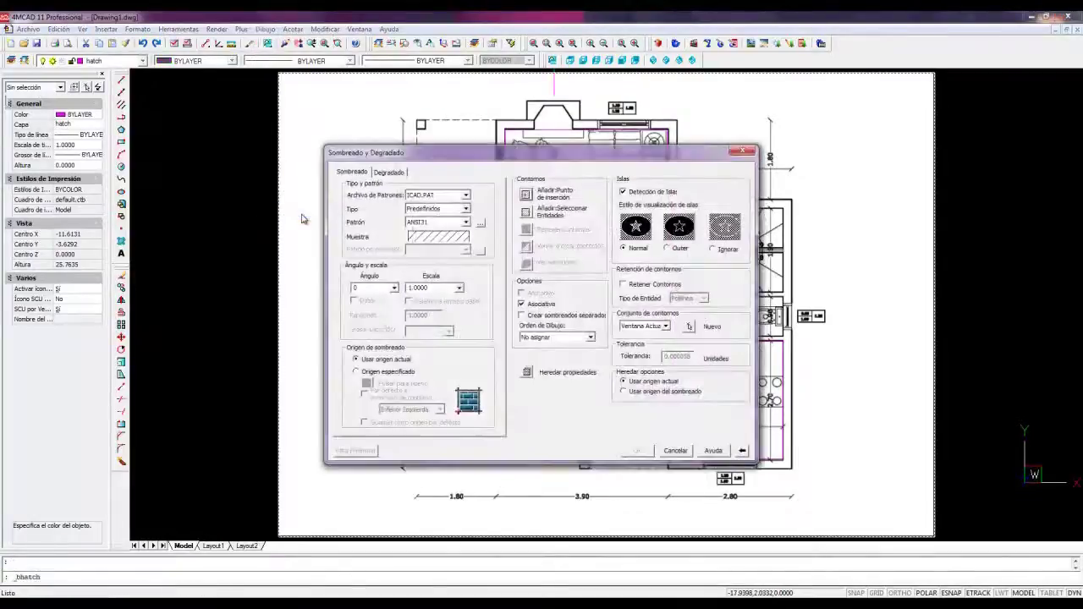
click(526, 212)
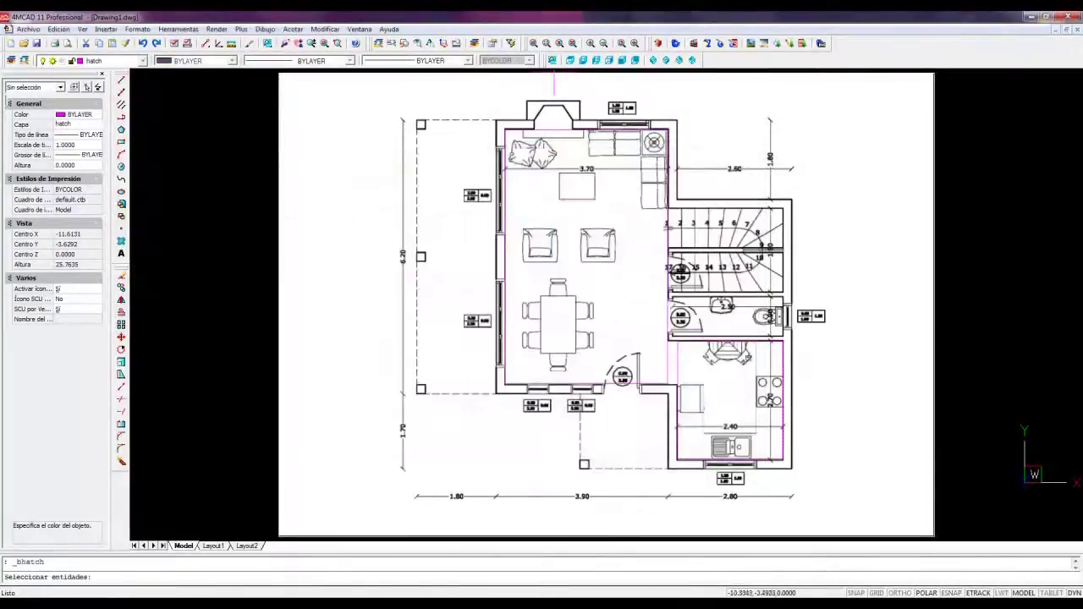
click(783, 373)
key(Return)
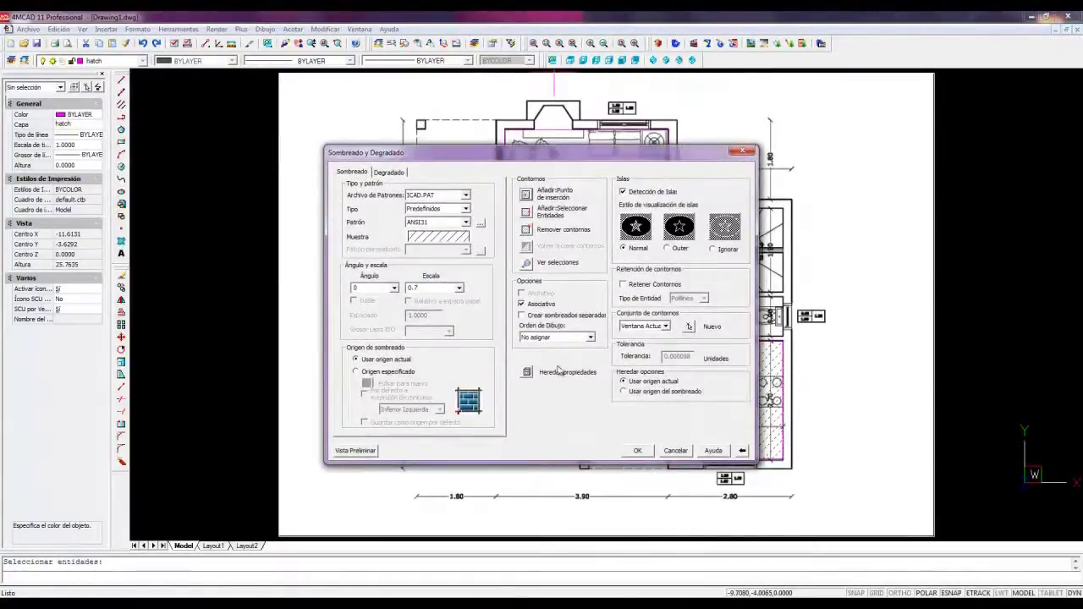
click(631, 450)
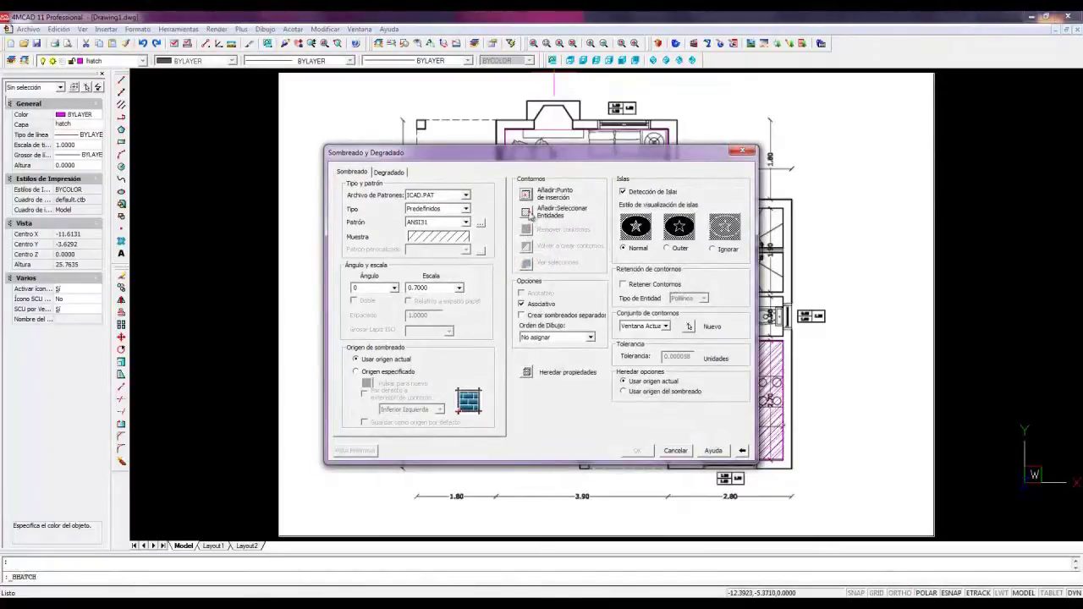
Step: Fill the living room rectangle with the same ANSI31 hatching
click(531, 213)
click(652, 237)
key(Return)
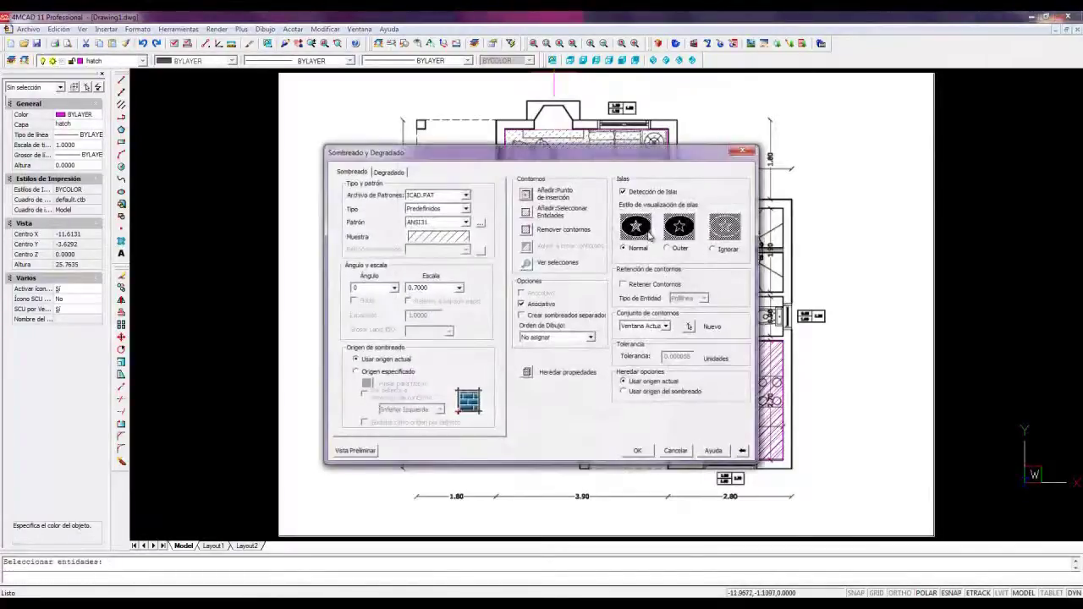
click(638, 451)
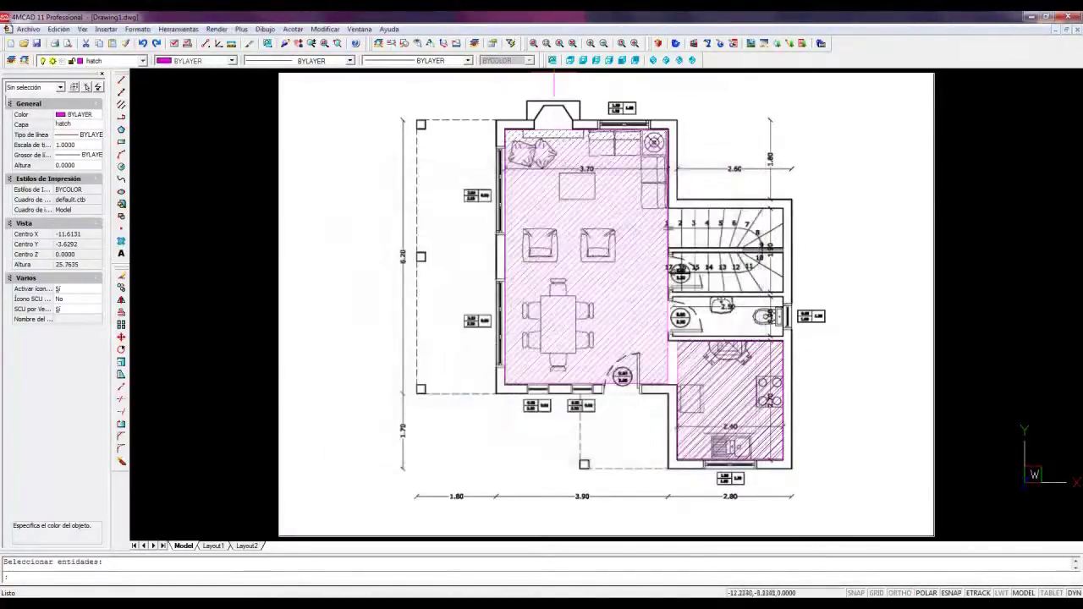
Step: Set the living-room hatch colour to blue (Azul)
click(232, 61)
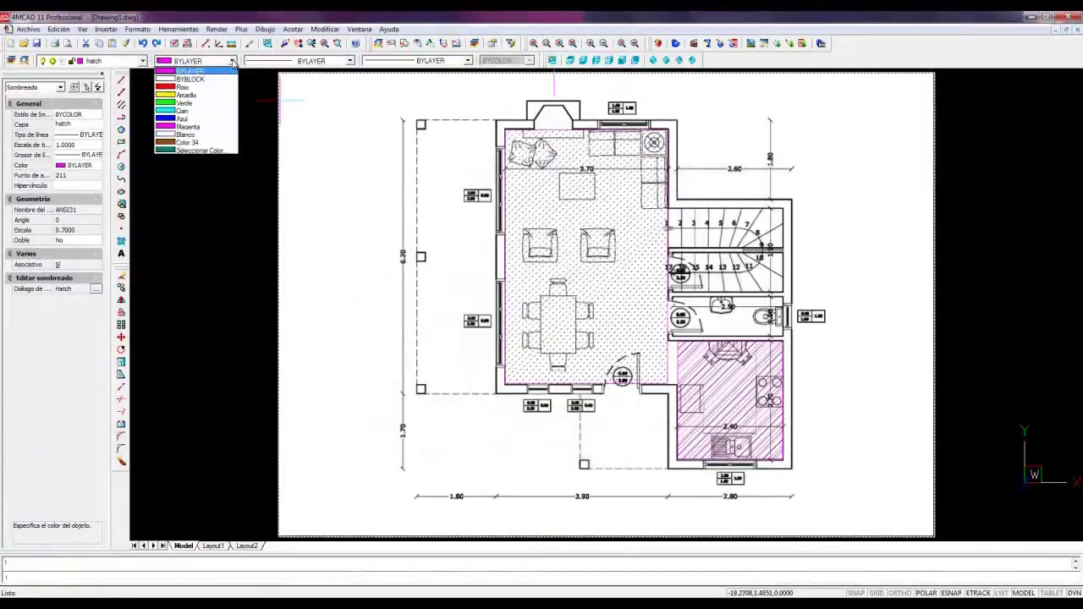
click(192, 123)
key(Escape)
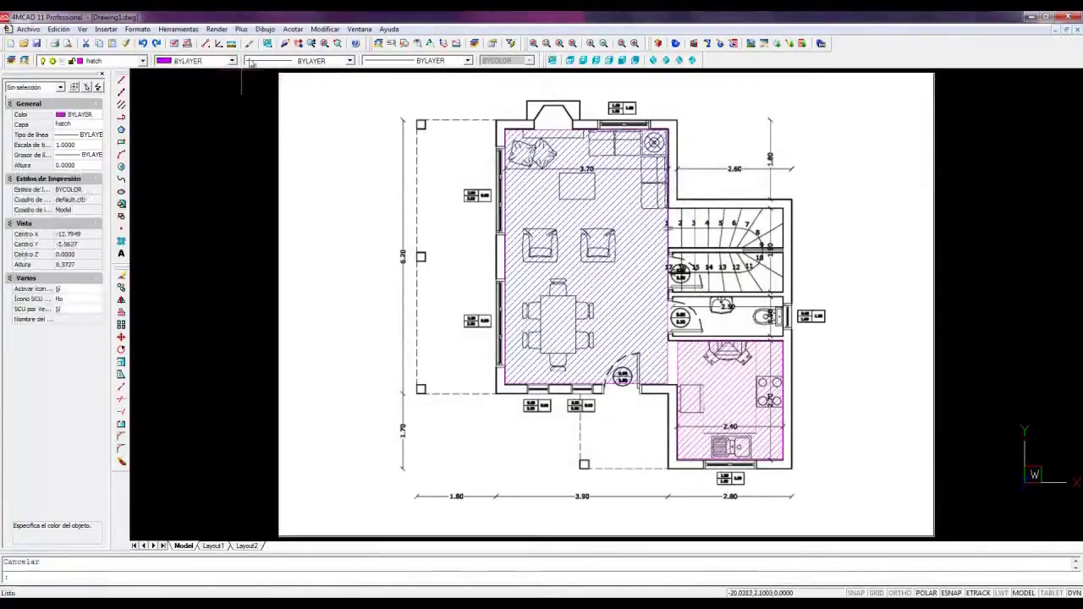
click(265, 29)
Step: Add the multiline text label 'nivel-1' in Verdana at the plan's lower left
click(363, 238)
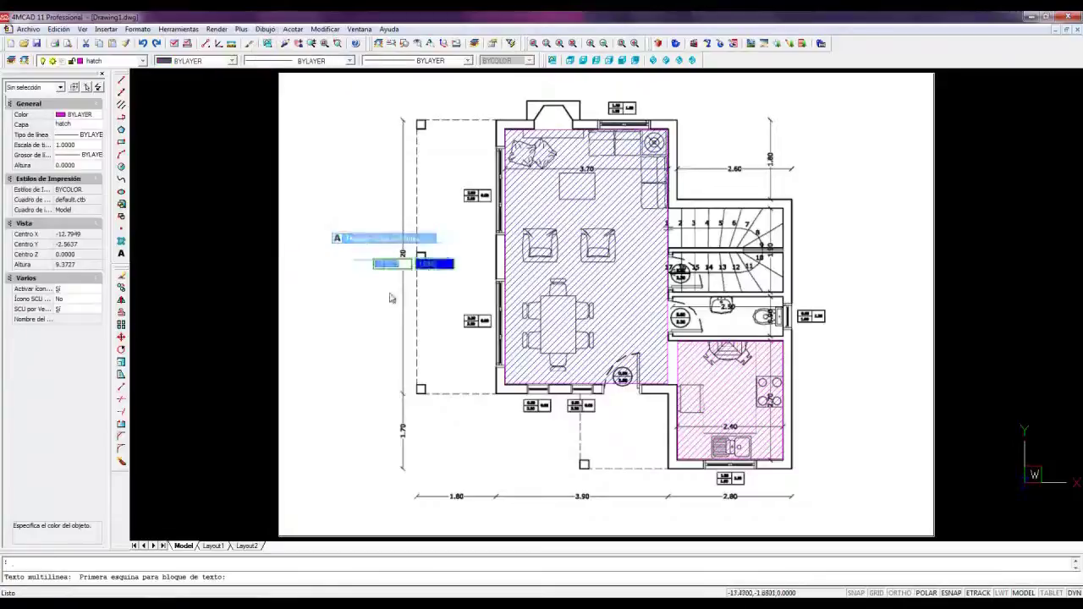
click(436, 428)
click(550, 461)
text(nivel-1)
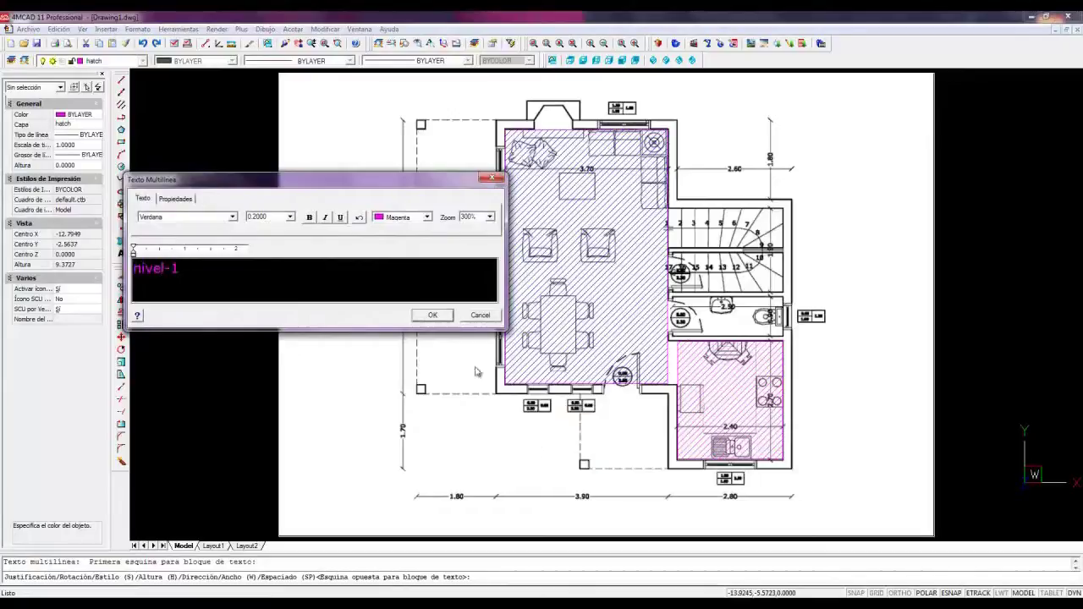
click(443, 316)
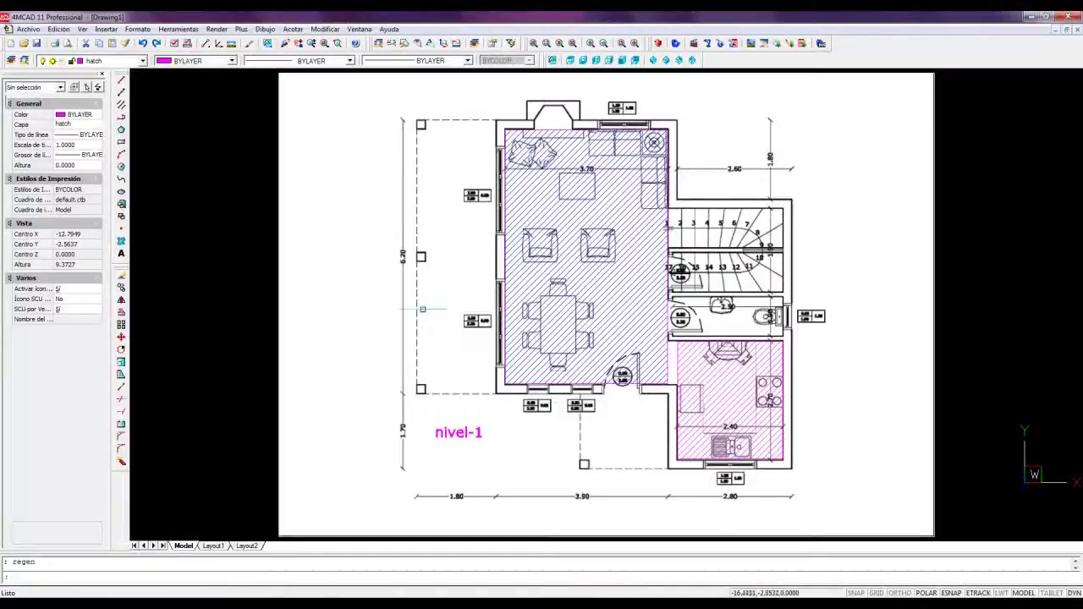
click(122, 144)
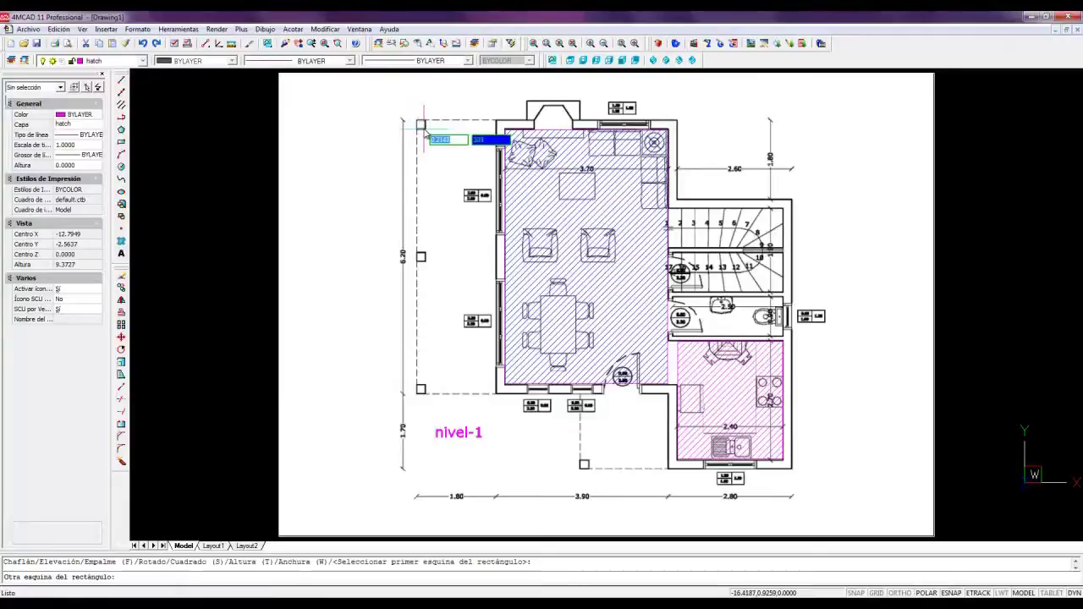
Step: Trace the top, middle and lower left square markers with small rectangles
click(422, 126)
click(425, 129)
key(Return)
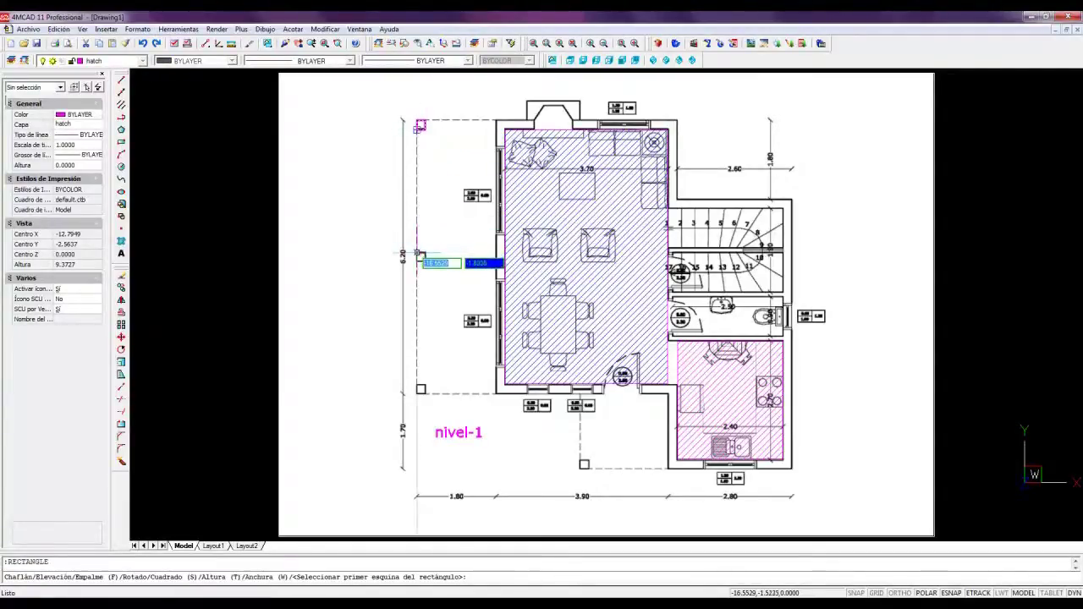
click(417, 252)
click(424, 259)
key(Return)
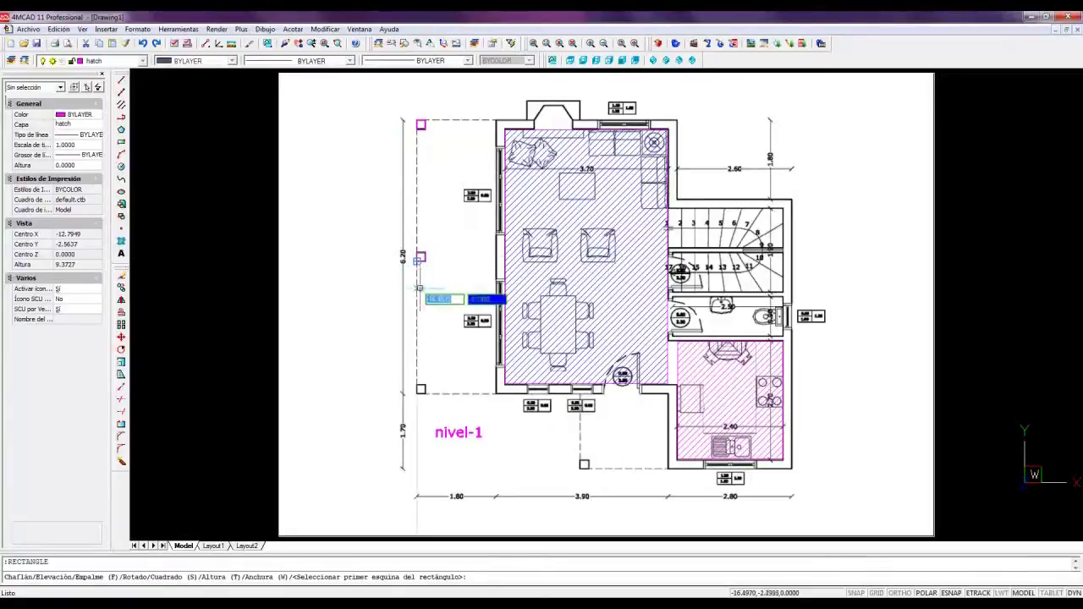
click(418, 386)
click(423, 391)
key(Return)
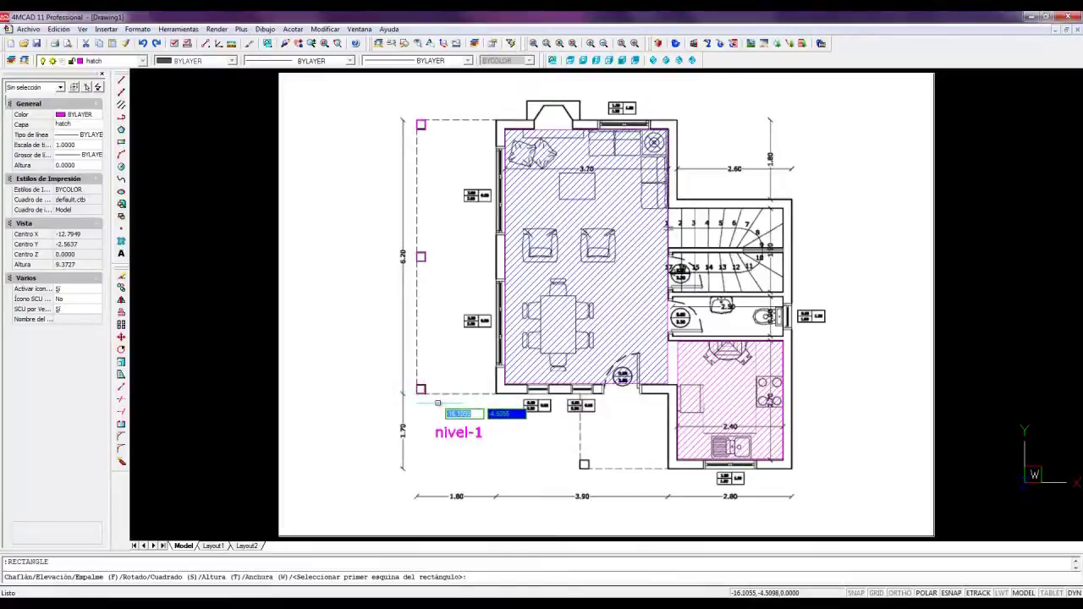